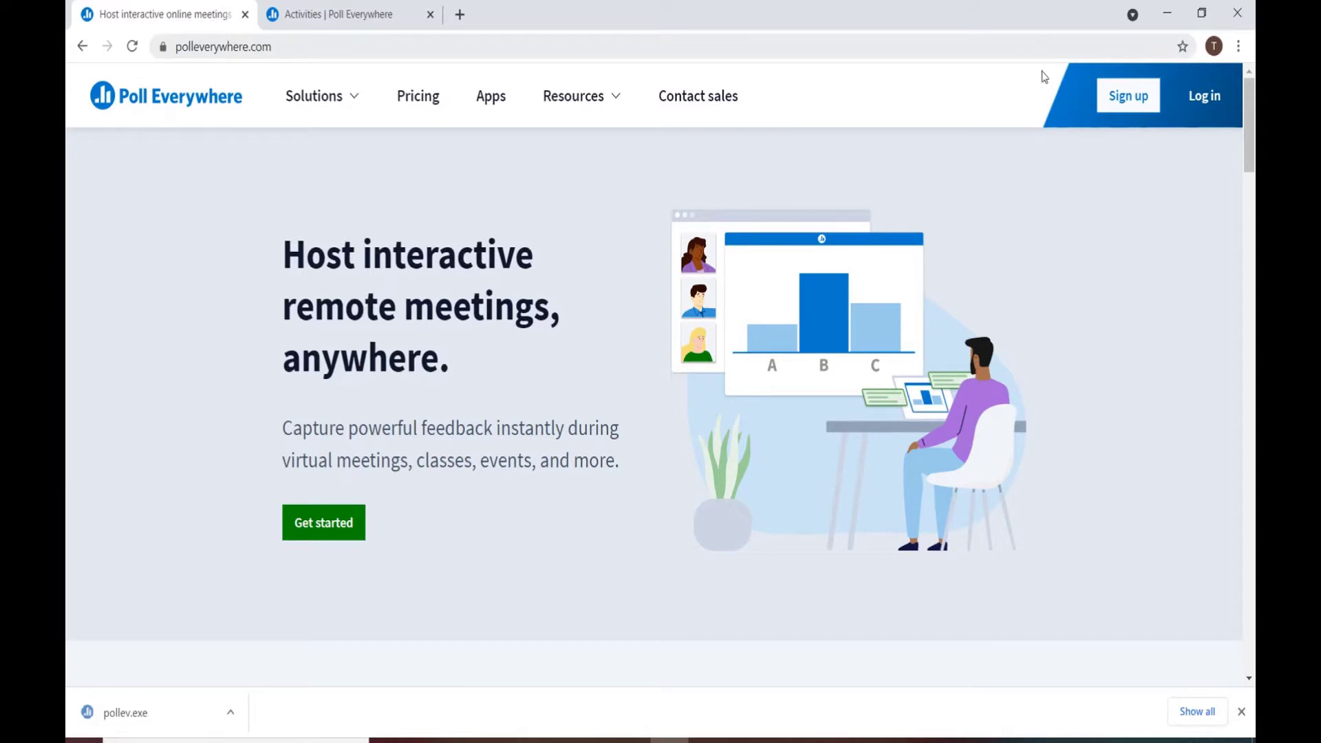
Open the Poll Everywhere presenter sign-up form and review its account fields and consent options
{"action": "left_click", "coordinate": [1134, 113]}
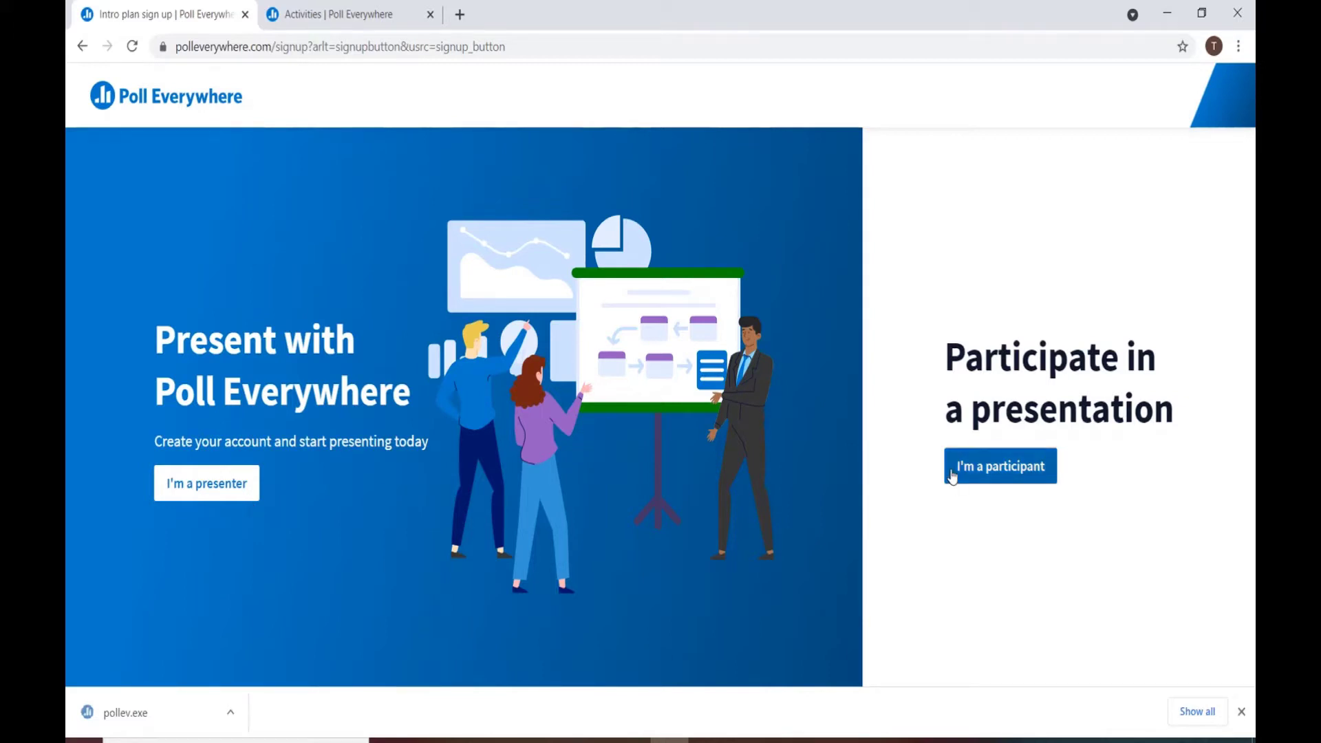
{"action": "left_click", "coordinate": [231, 487]}
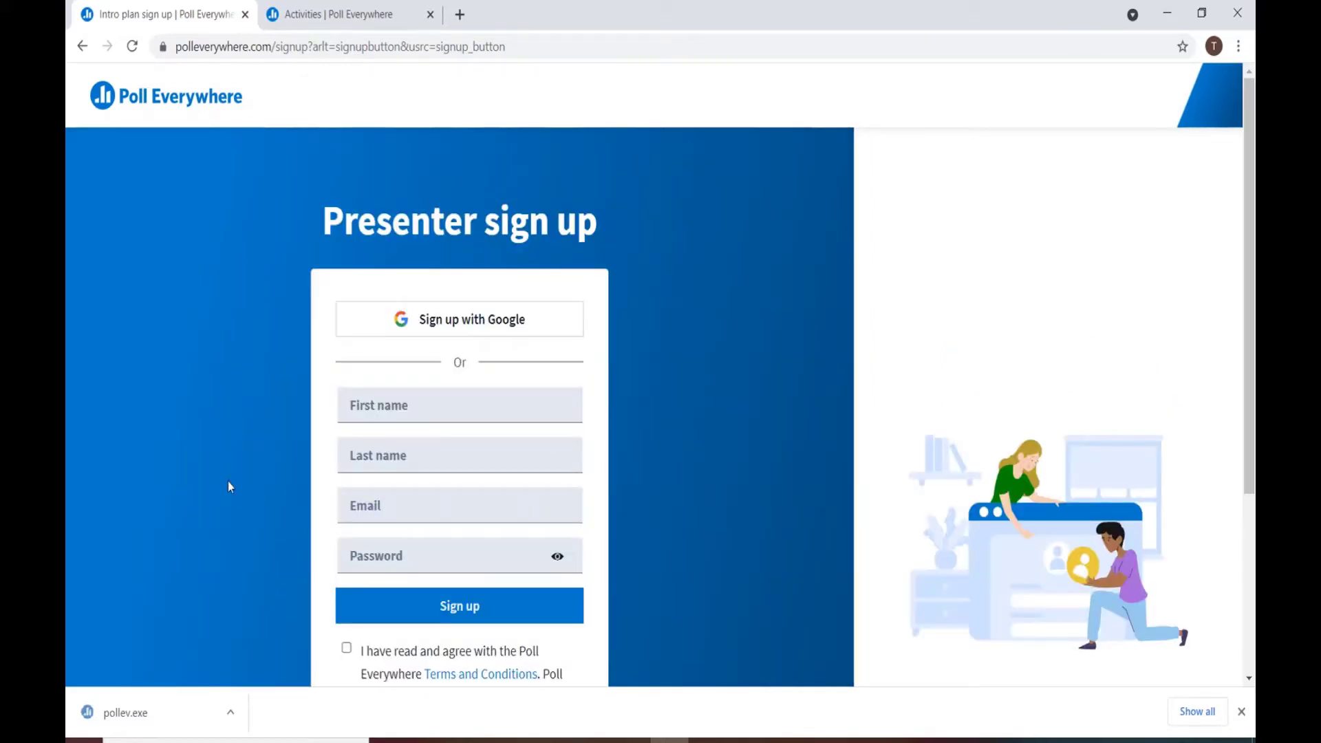
{"action": "scroll", "coordinate": [228, 487], "scroll_direction": "down", "scroll_amount": 3}
{"action": "scroll", "coordinate": [227, 481], "scroll_direction": "up", "scroll_amount": 1}
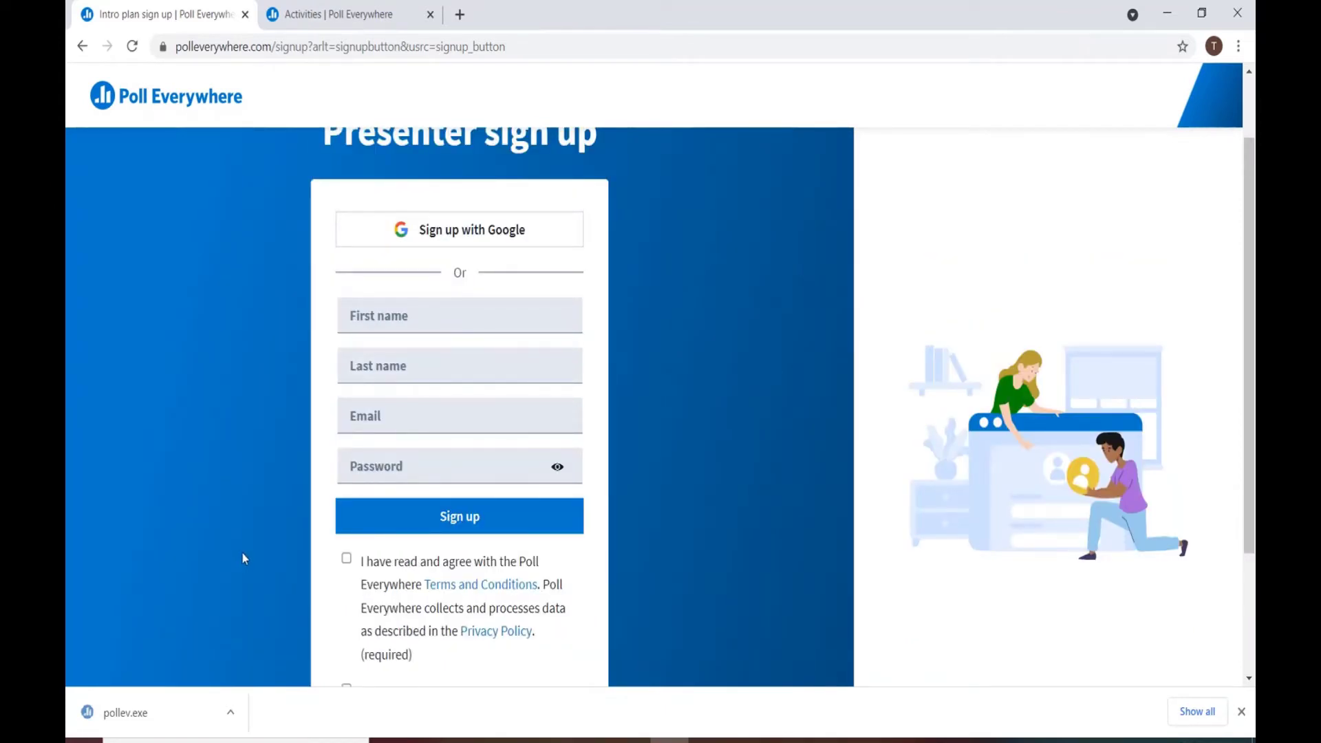
{"action": "scroll", "coordinate": [242, 558], "scroll_direction": "down", "scroll_amount": 1}
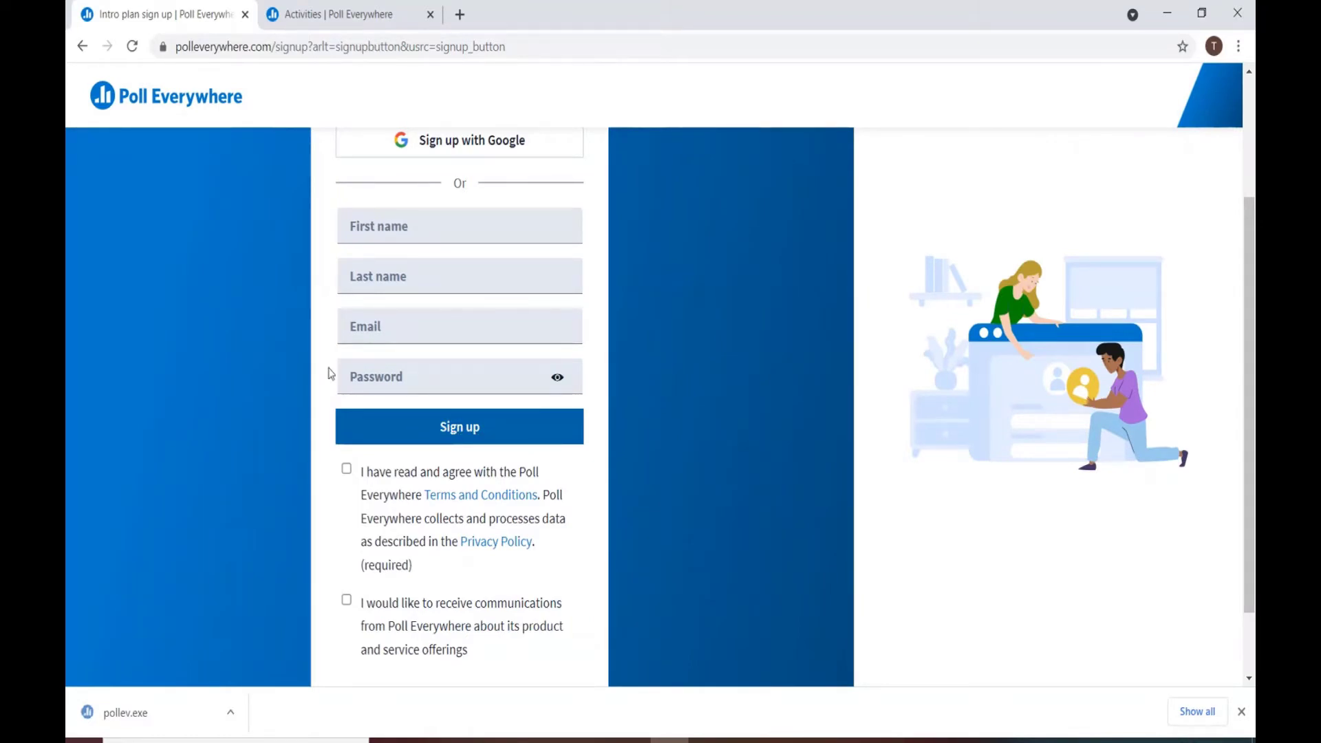
From the Activities page, examine the business and non-profit upgrade plans and their feature explanations, and return to Activities
{"action": "key", "text": "ctrl+Tab"}
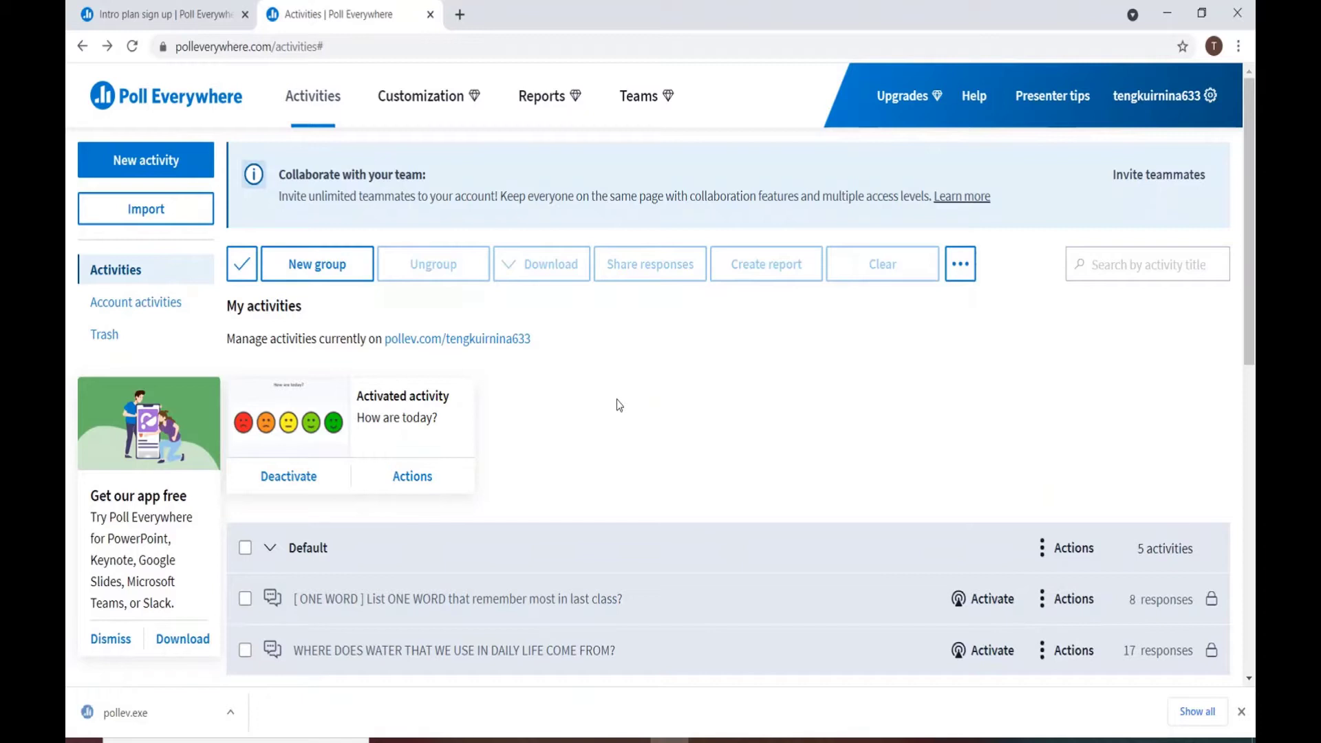
{"action": "left_click", "coordinate": [901, 112]}
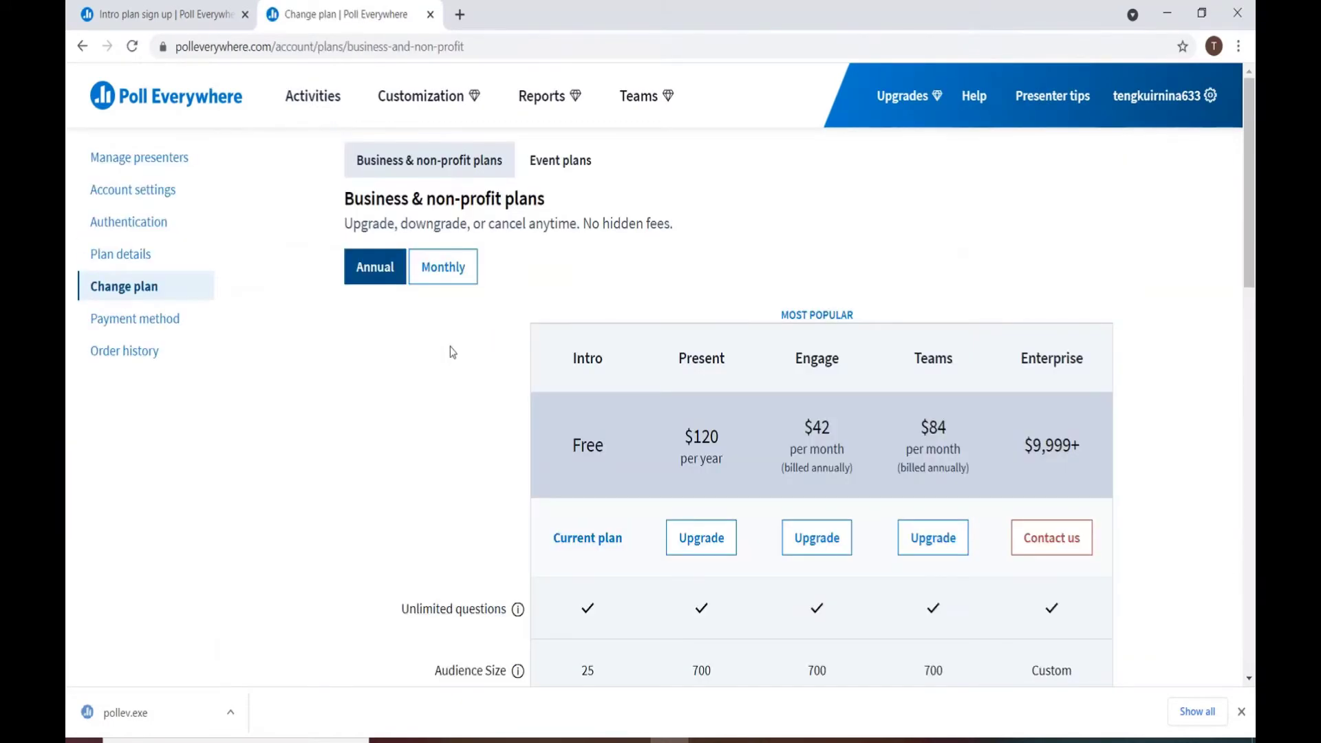
{"action": "scroll", "coordinate": [467, 344], "scroll_direction": "down", "scroll_amount": 1}
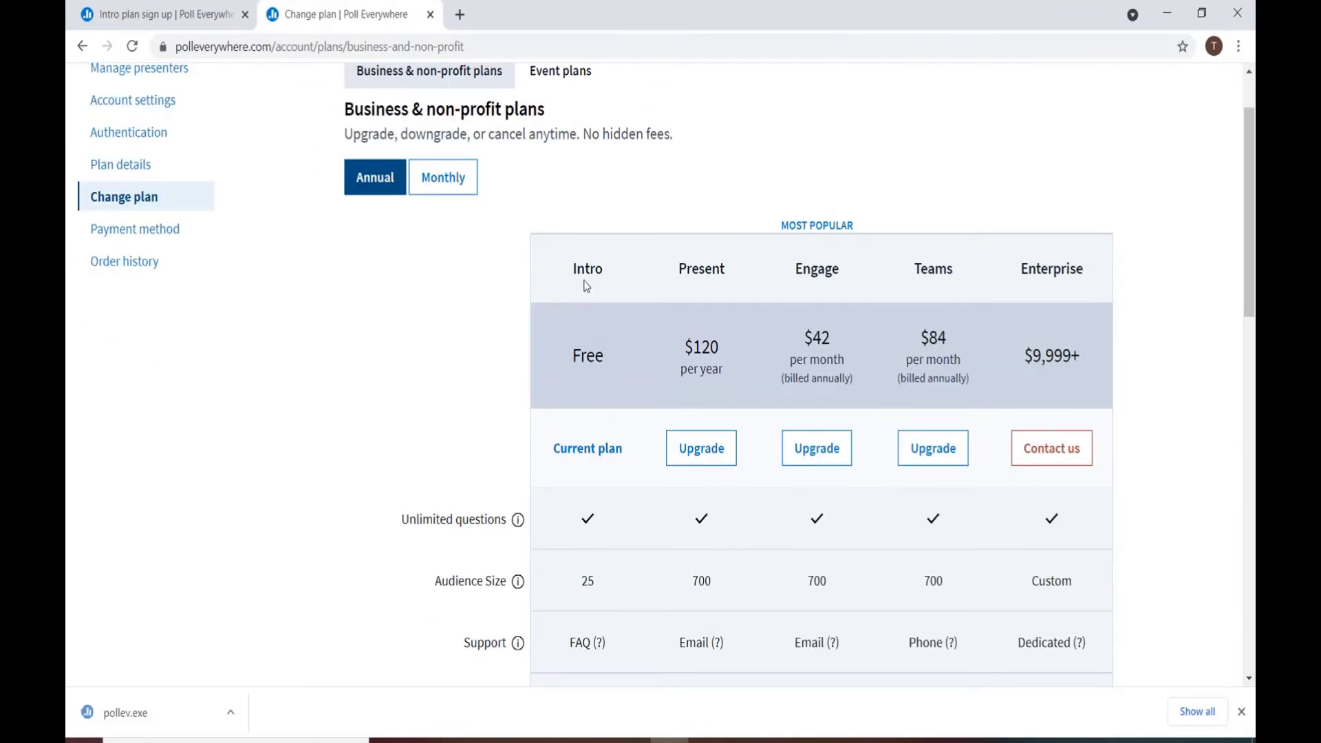
{"action": "scroll", "coordinate": [585, 285], "scroll_direction": "down", "scroll_amount": 1}
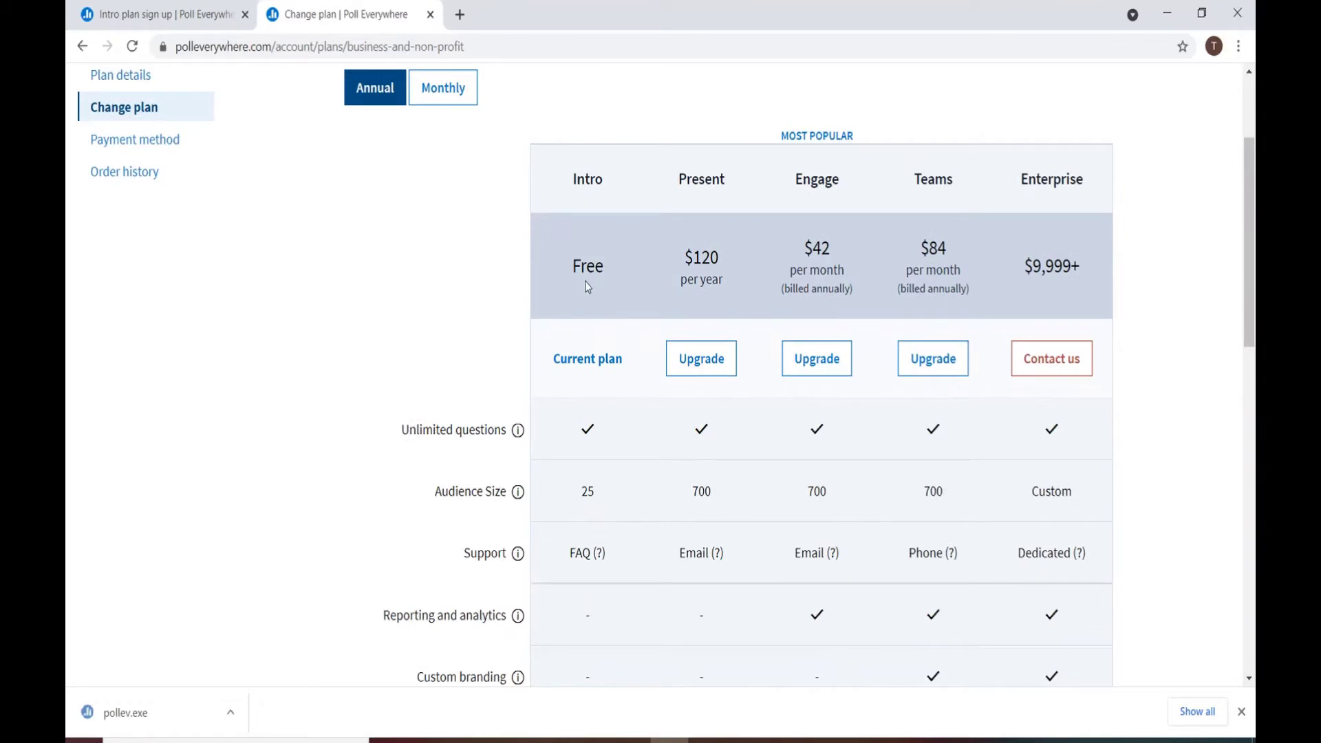
{"action": "mouse_move", "coordinate": [383, 444]}
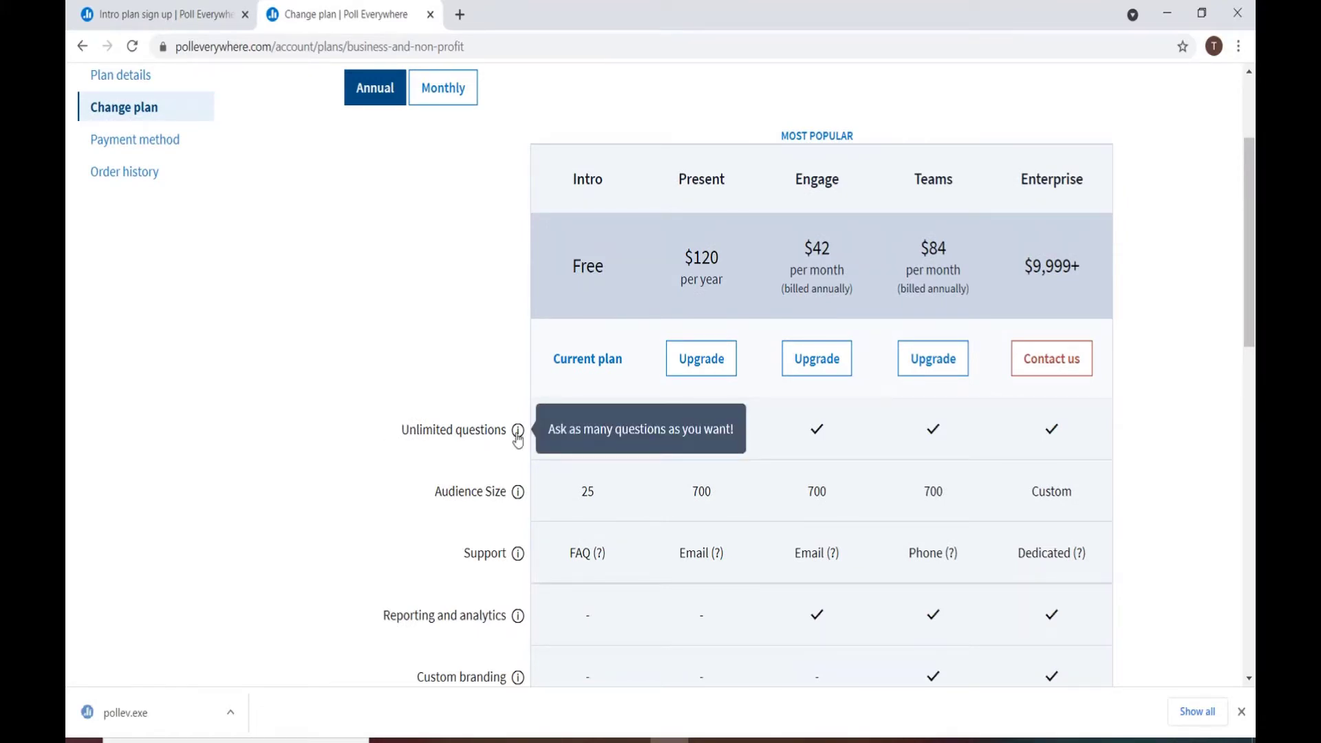
{"action": "mouse_move", "coordinate": [517, 492]}
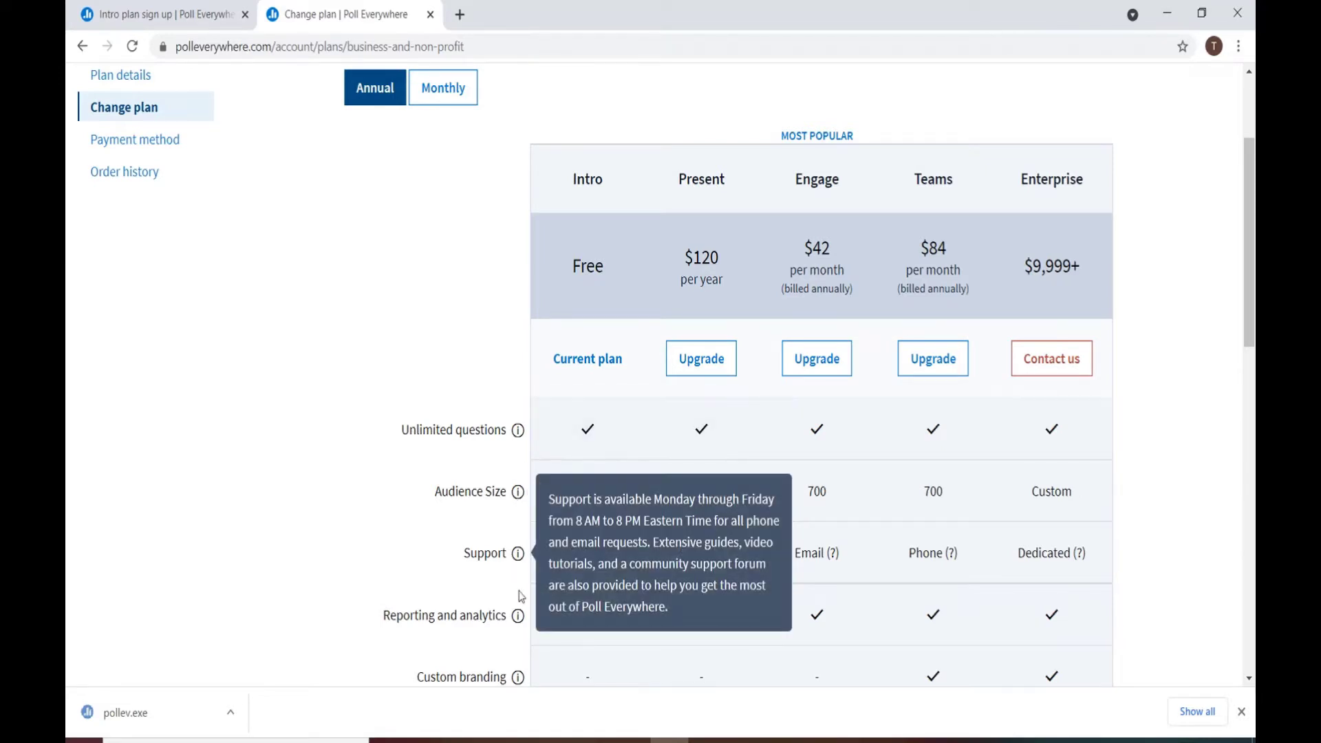
{"action": "mouse_move", "coordinate": [519, 670]}
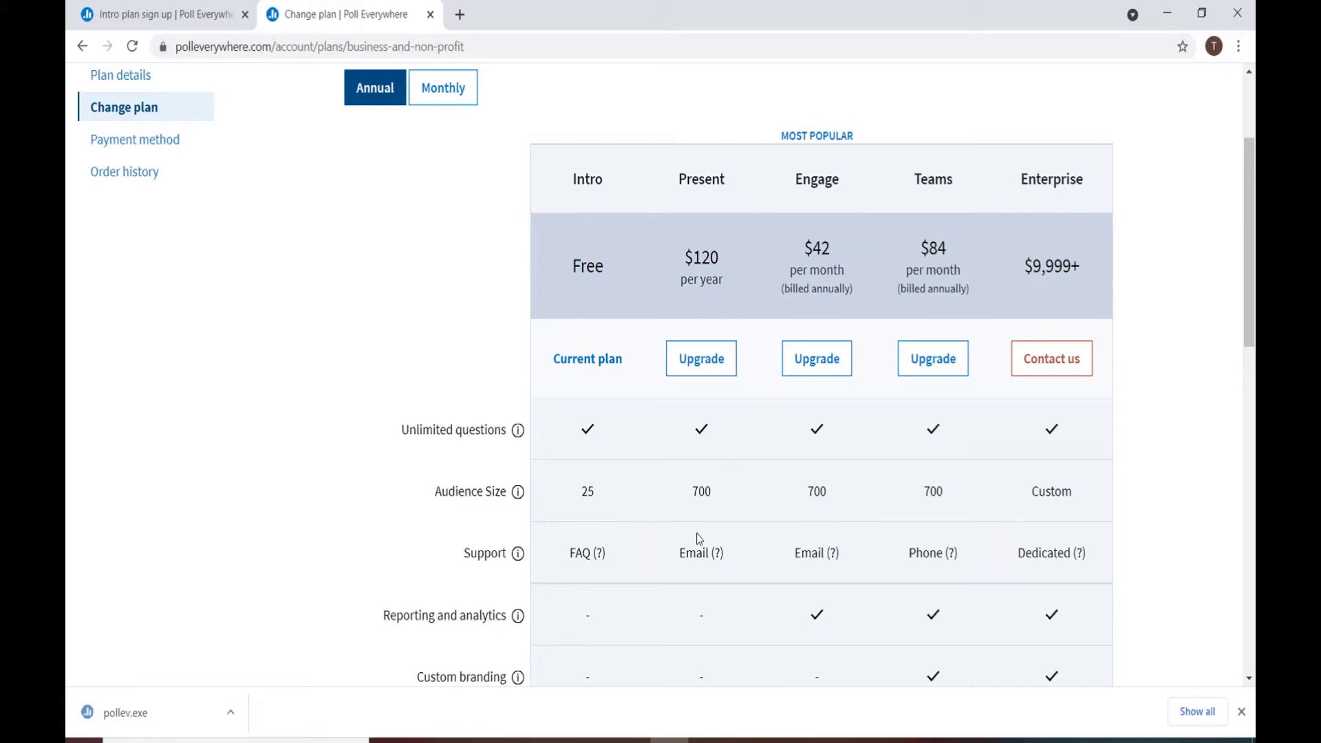
{"action": "mouse_move", "coordinate": [742, 528]}
{"action": "left_click", "coordinate": [82, 46]}
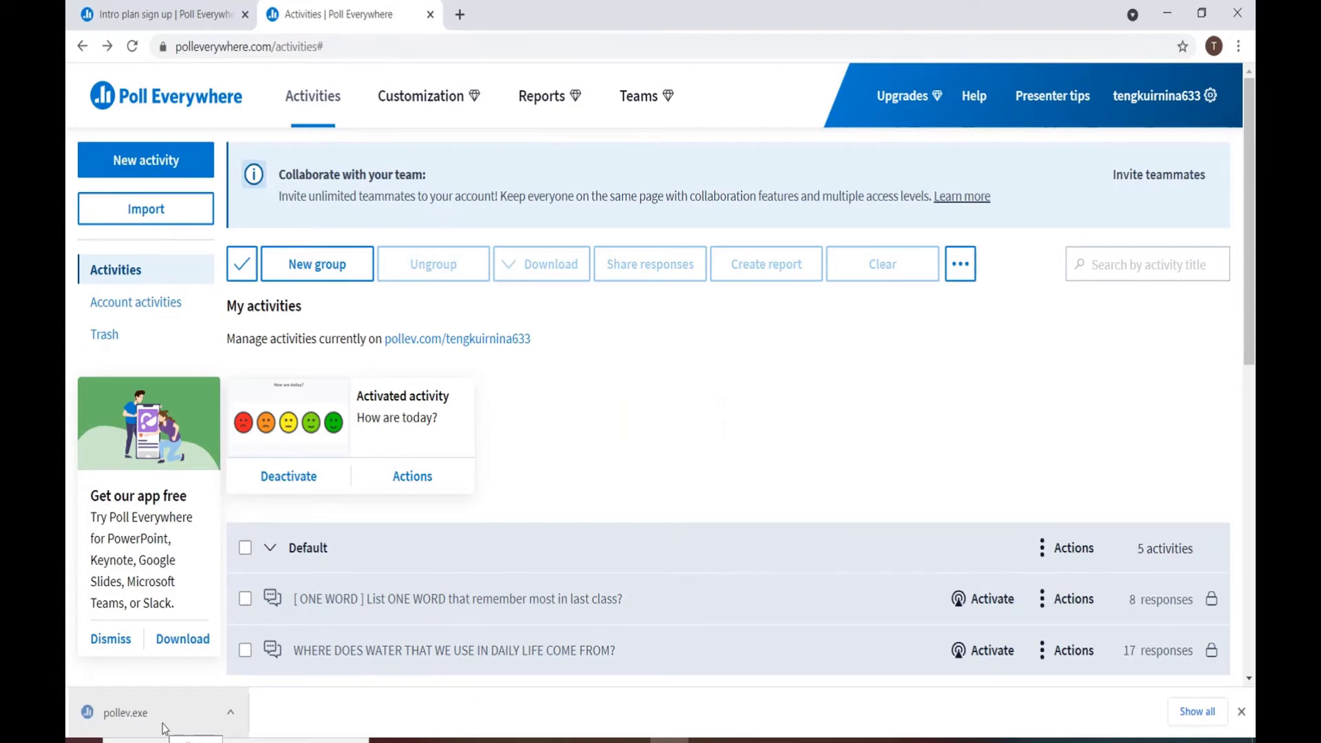
Switch to PowerPoint and check the existing Poll Everywhere activities in the Default folder, returning to the folder list
{"action": "left_click", "coordinate": [693, 736]}
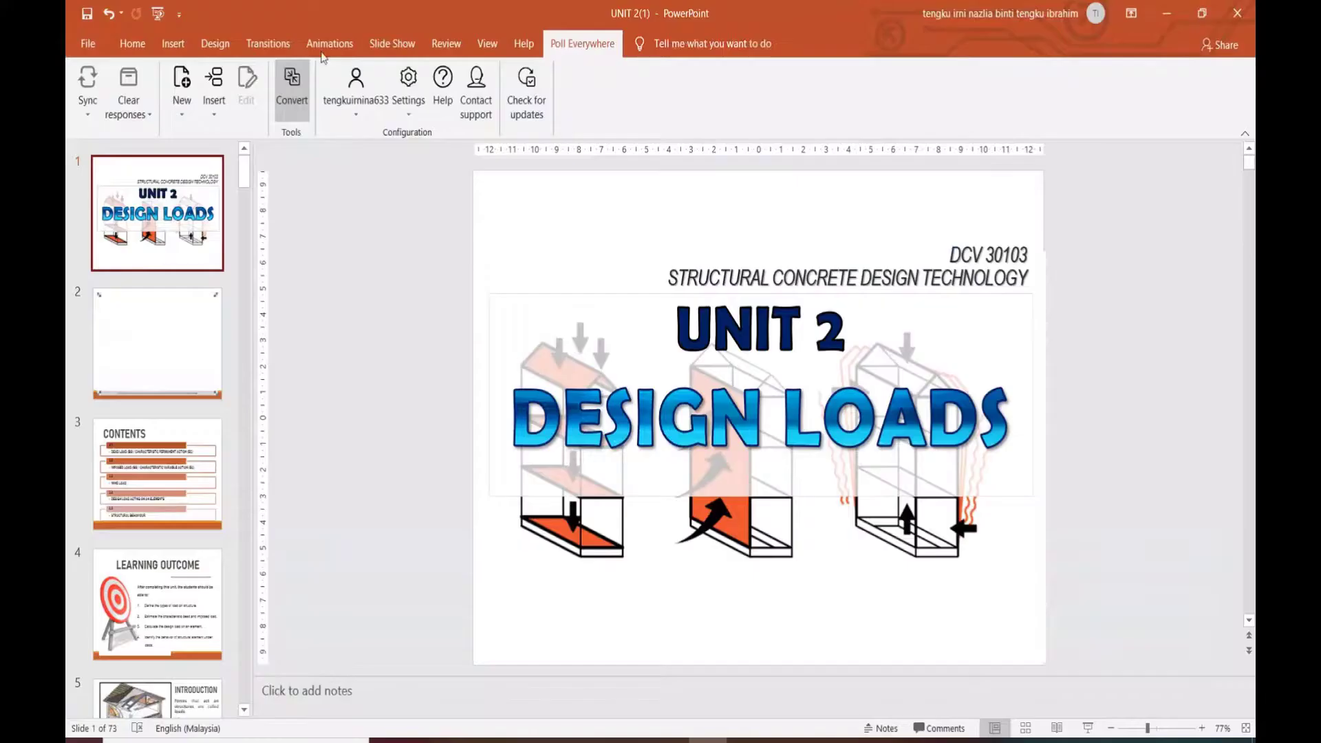
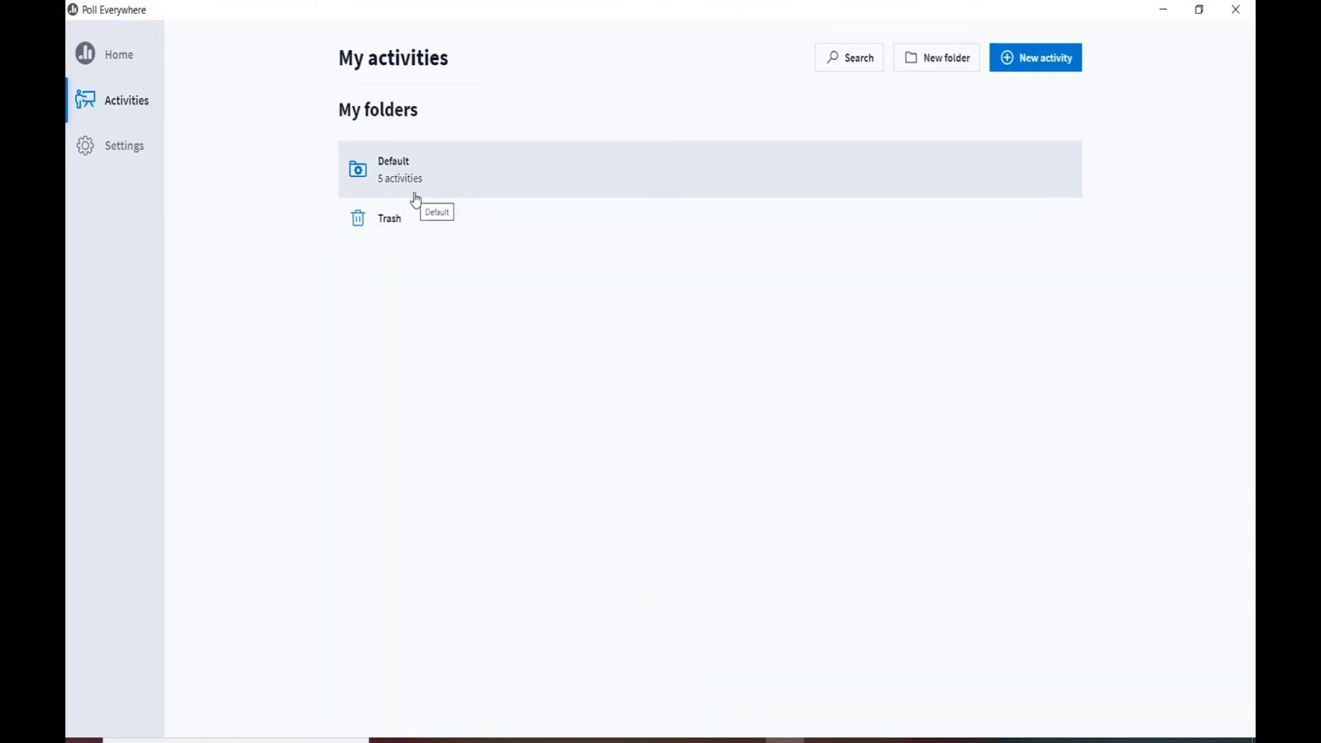
{"action": "left_click", "coordinate": [414, 198]}
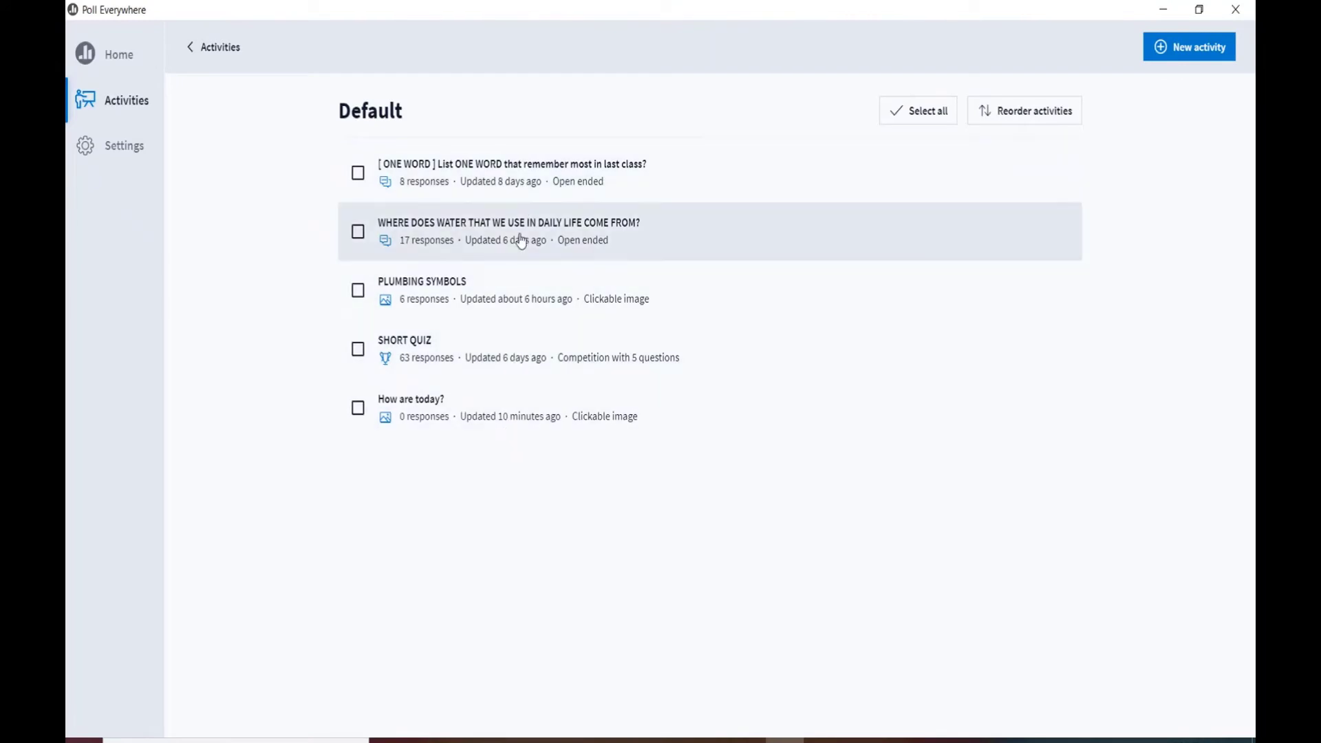
{"action": "left_click", "coordinate": [203, 49]}
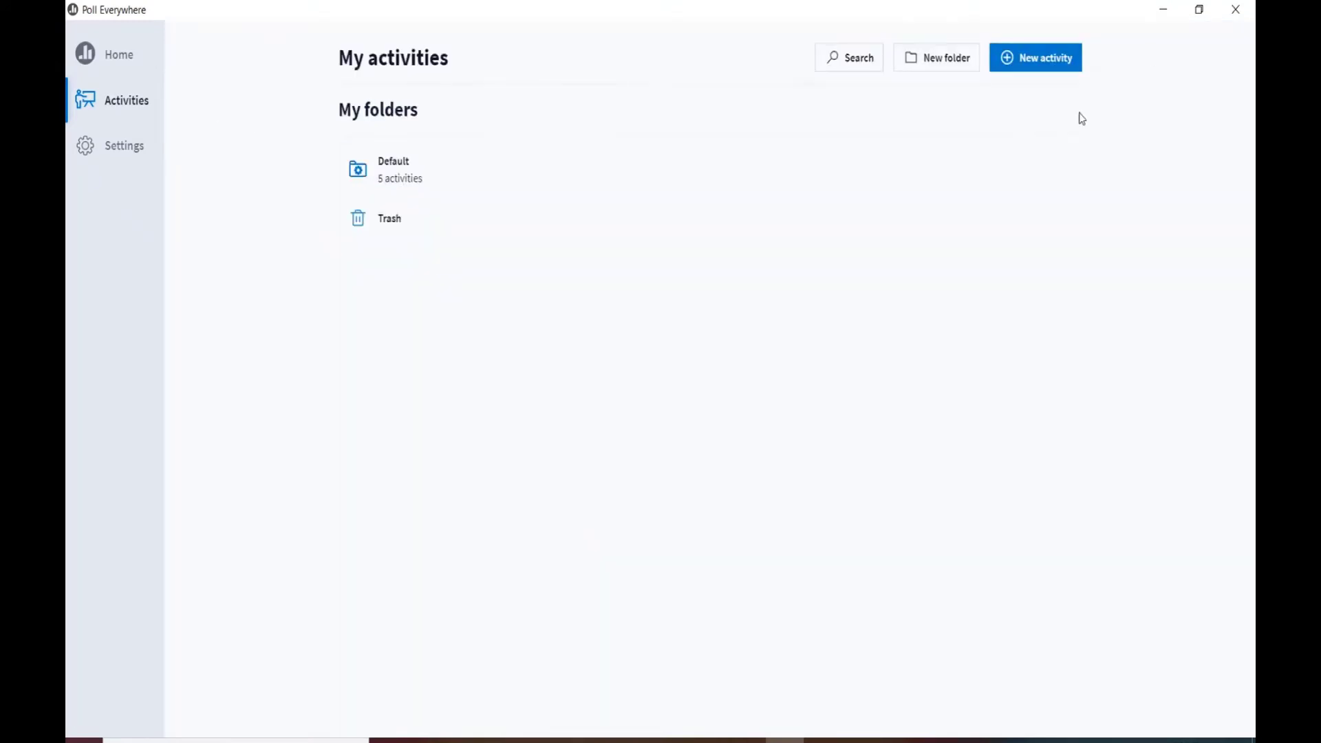
Start a new activity and browse the blank, small discussion, large gathering, interesting visuals and WFH icebreaker templates
{"action": "left_click", "coordinate": [1033, 72]}
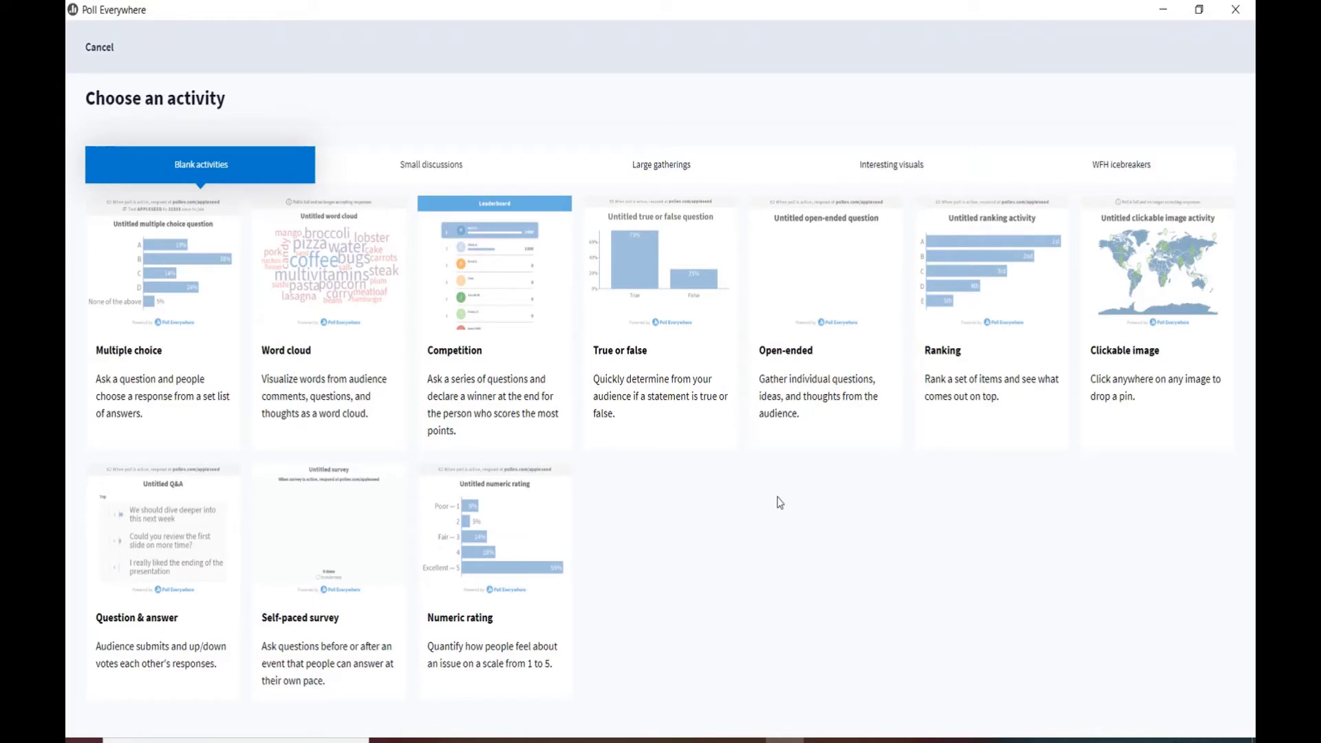
{"action": "left_click", "coordinate": [474, 158]}
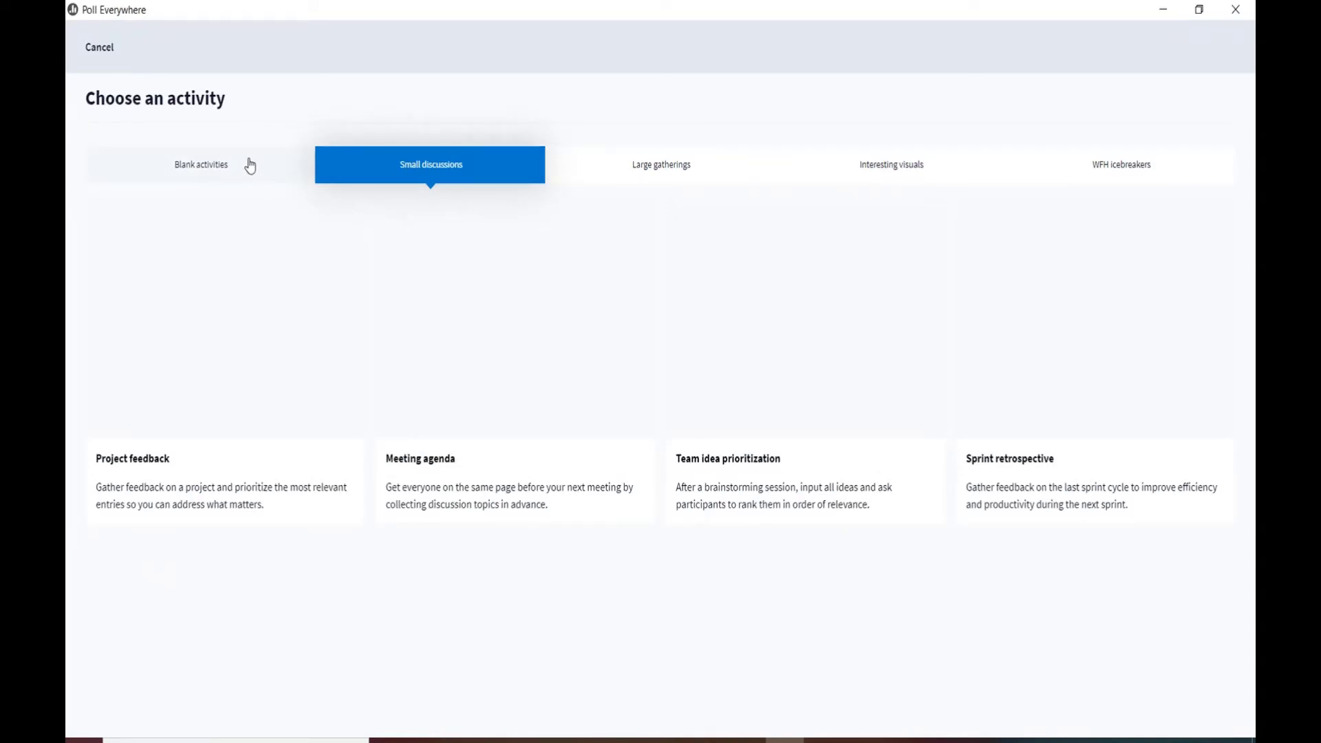
{"action": "left_click", "coordinate": [250, 165]}
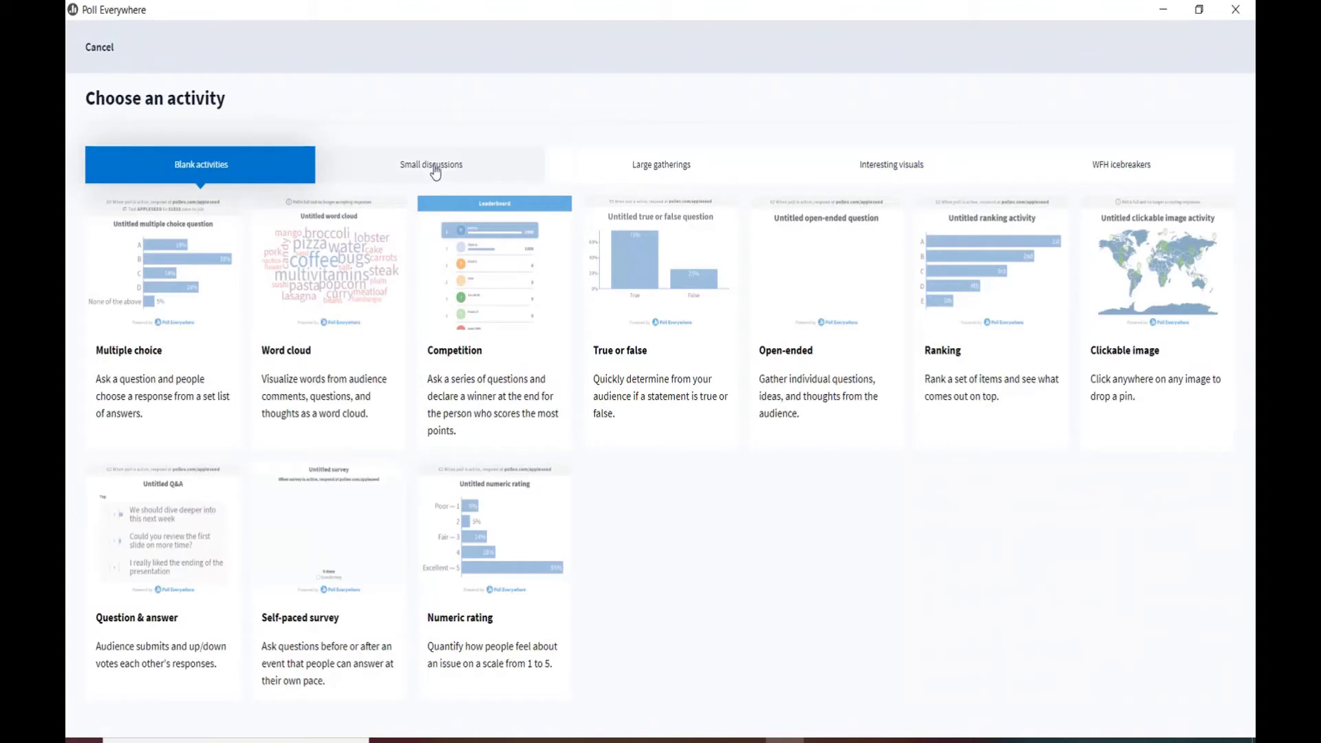
{"action": "left_click", "coordinate": [435, 171]}
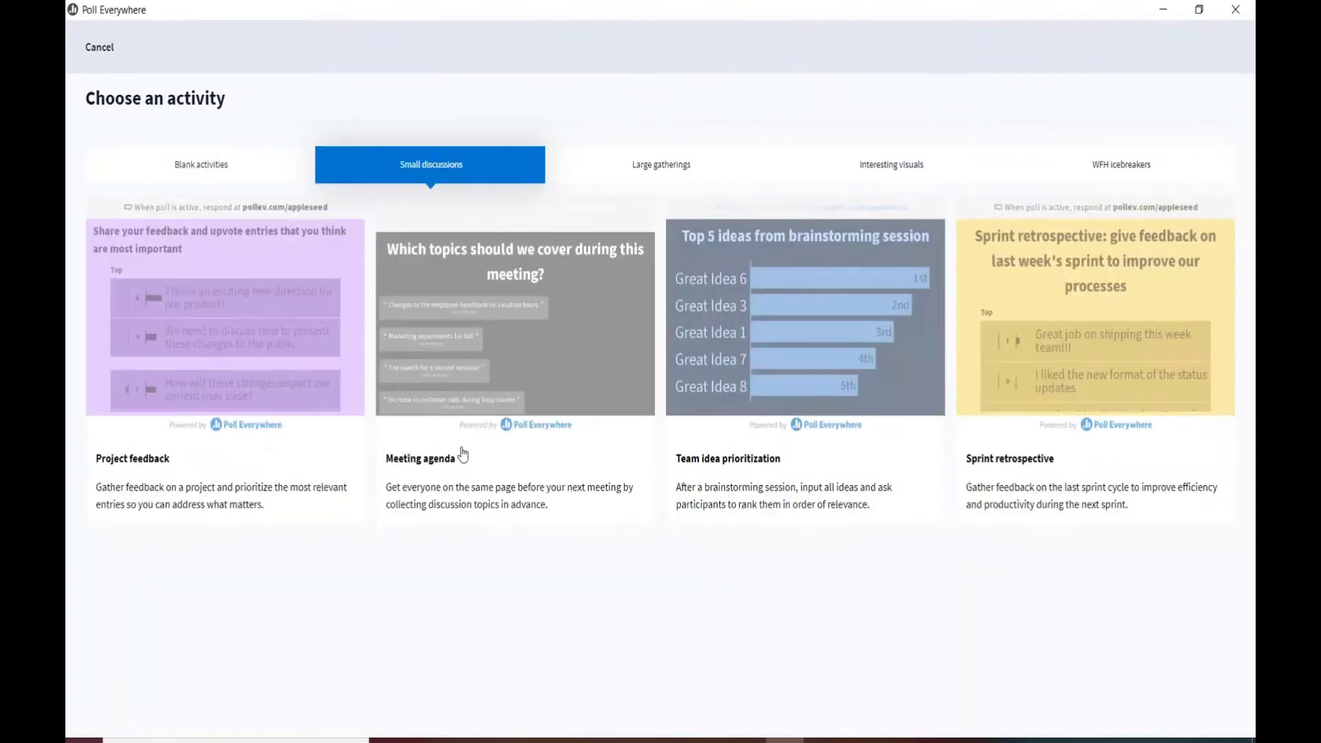
{"action": "left_click", "coordinate": [630, 180]}
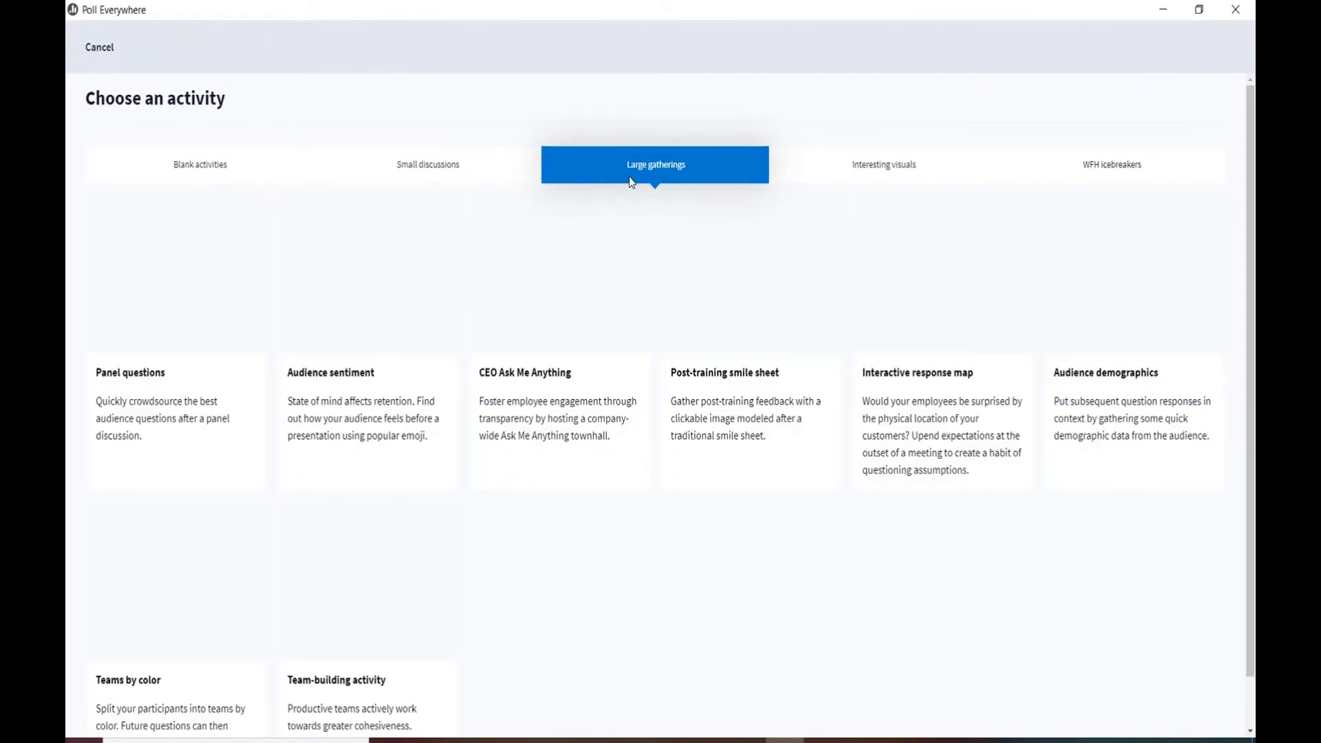
{"action": "left_click", "coordinate": [897, 172]}
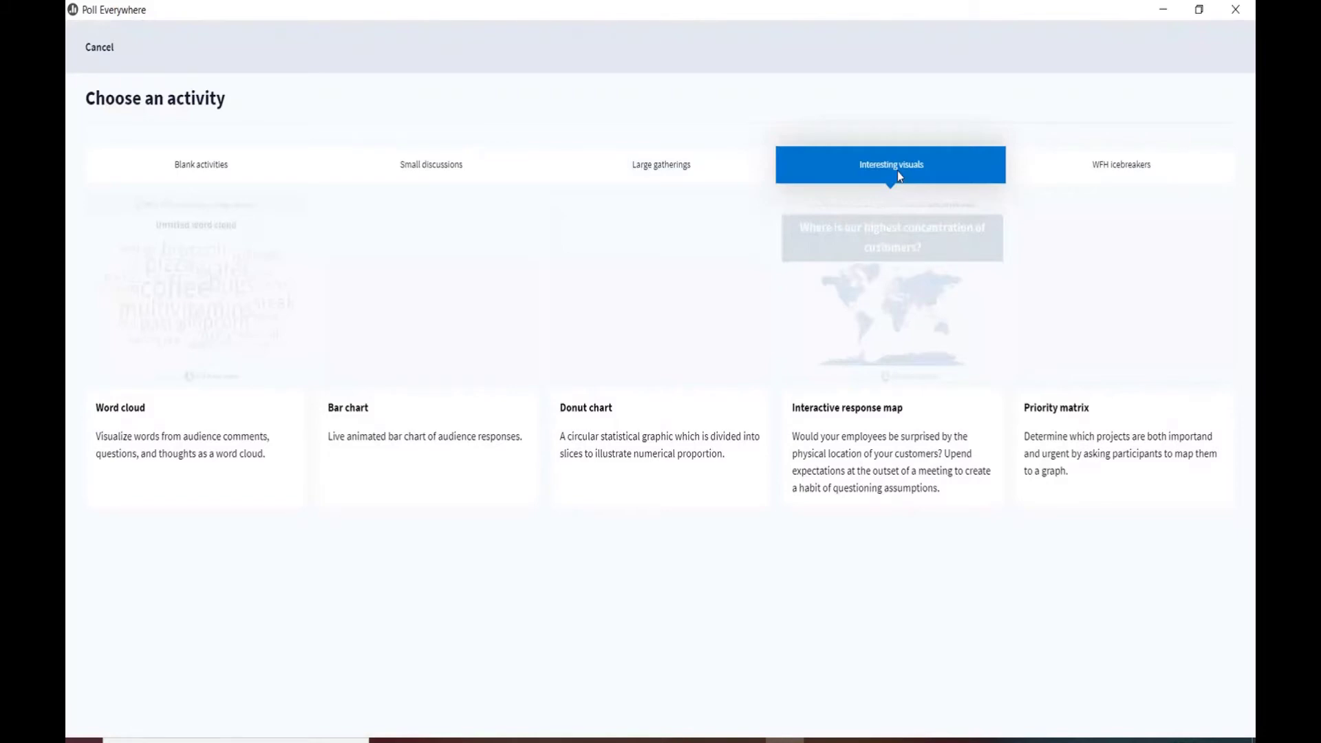
{"action": "left_click", "coordinate": [1120, 175]}
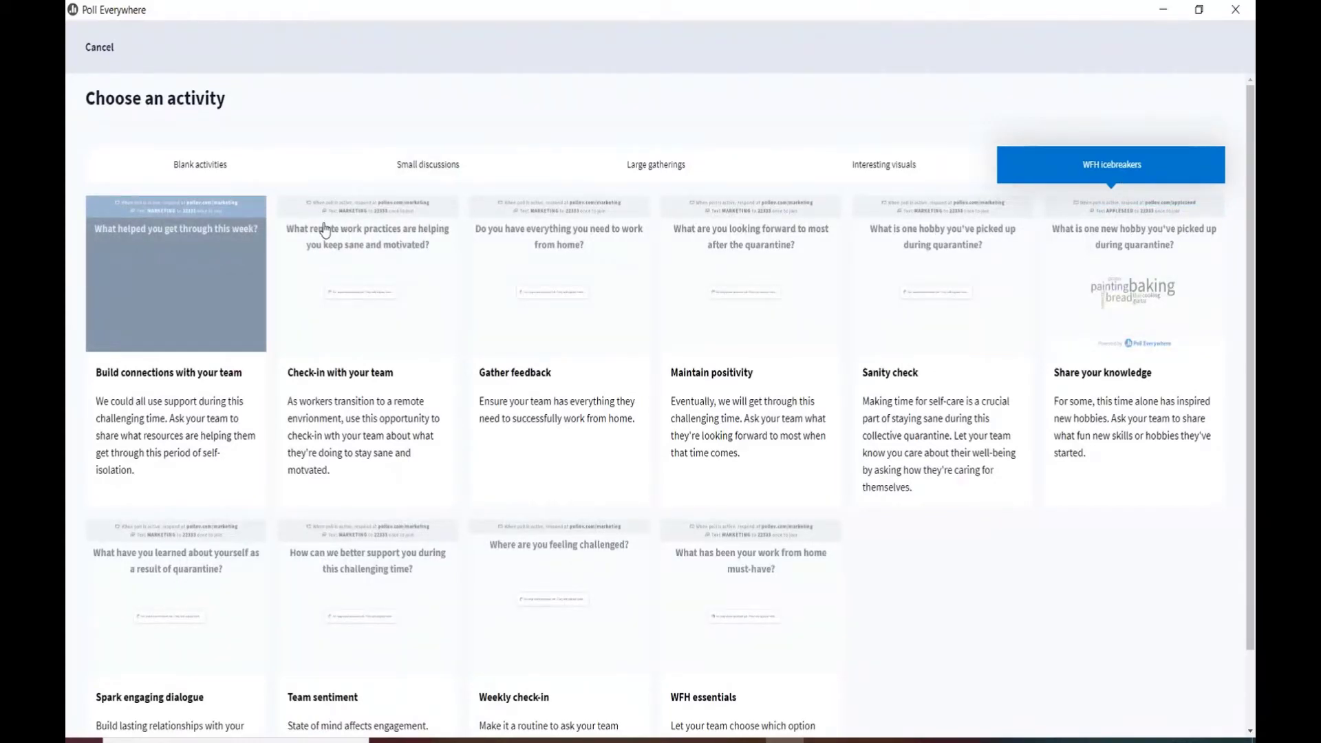
{"action": "left_click", "coordinate": [210, 166]}
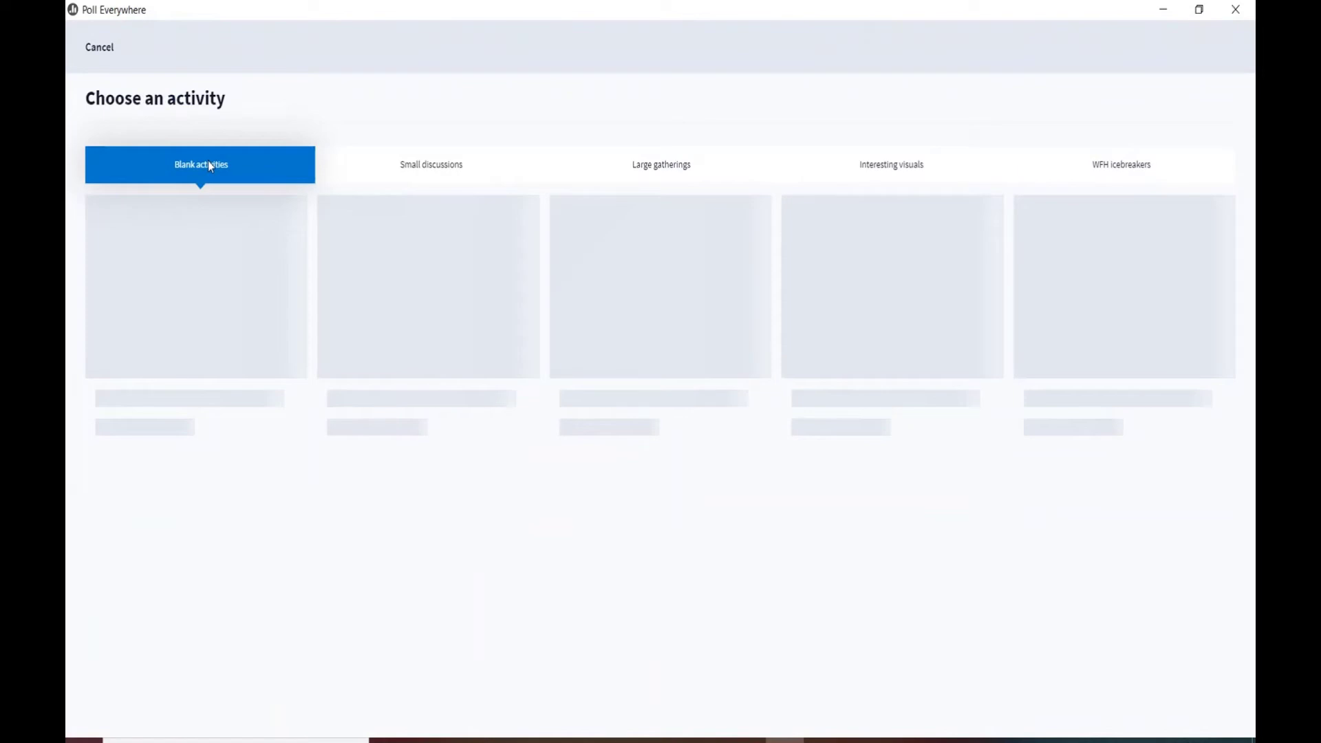
Create an activity from the Post-training smile sheet template under Large gatherings and open it for editing
{"action": "left_click", "coordinate": [660, 163]}
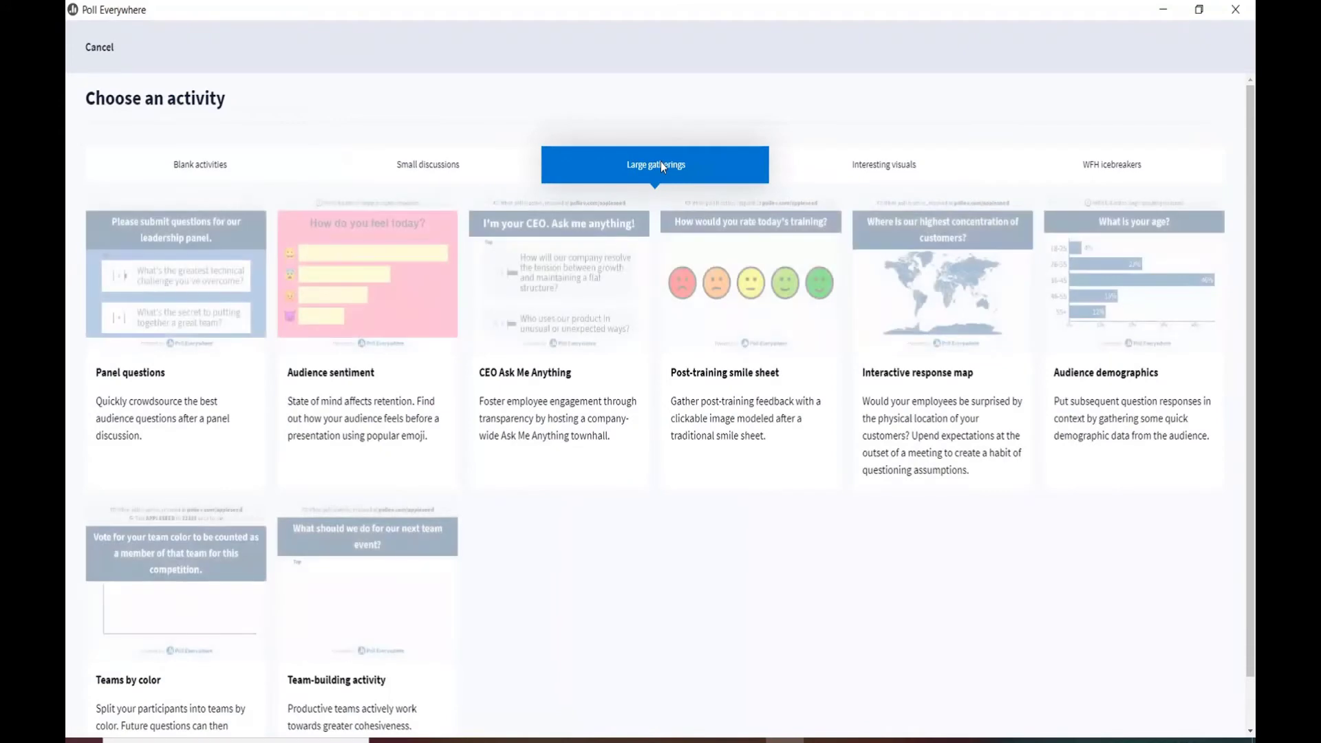
{"action": "left_click", "coordinate": [745, 307]}
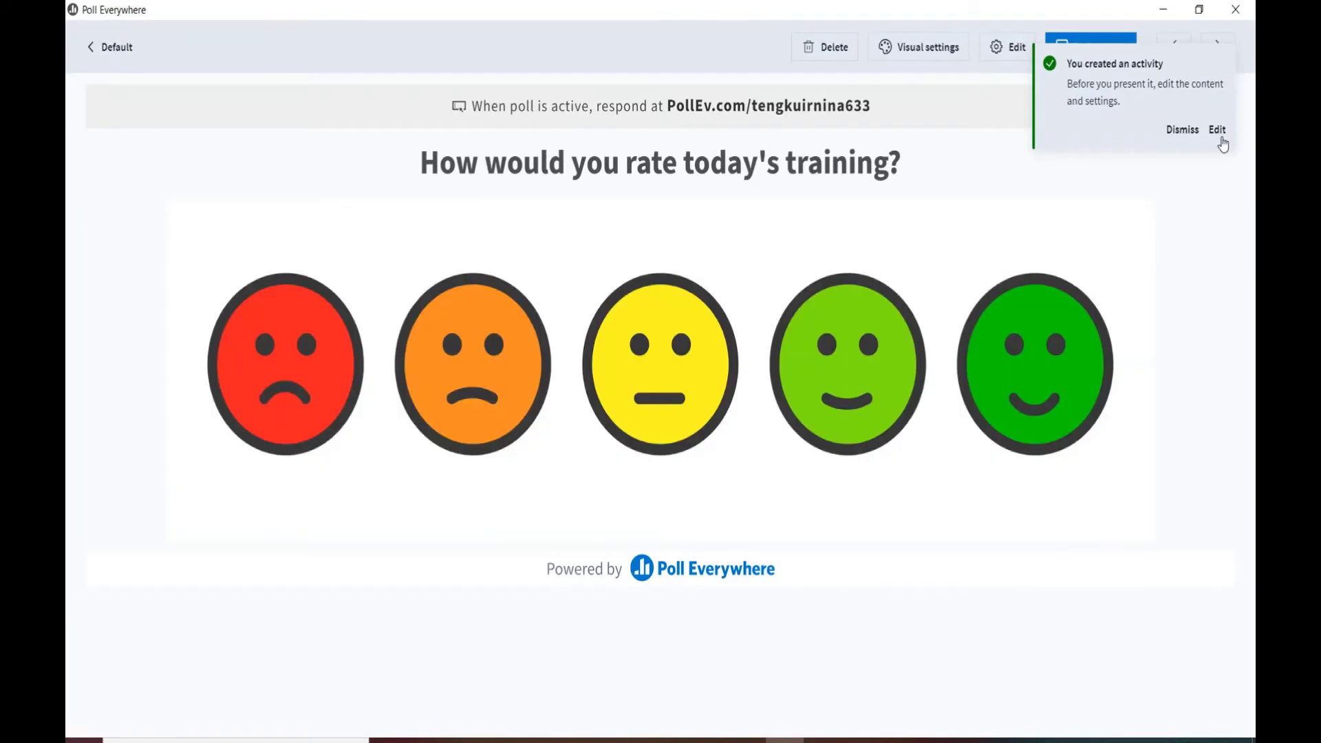
{"action": "left_click", "coordinate": [1216, 131]}
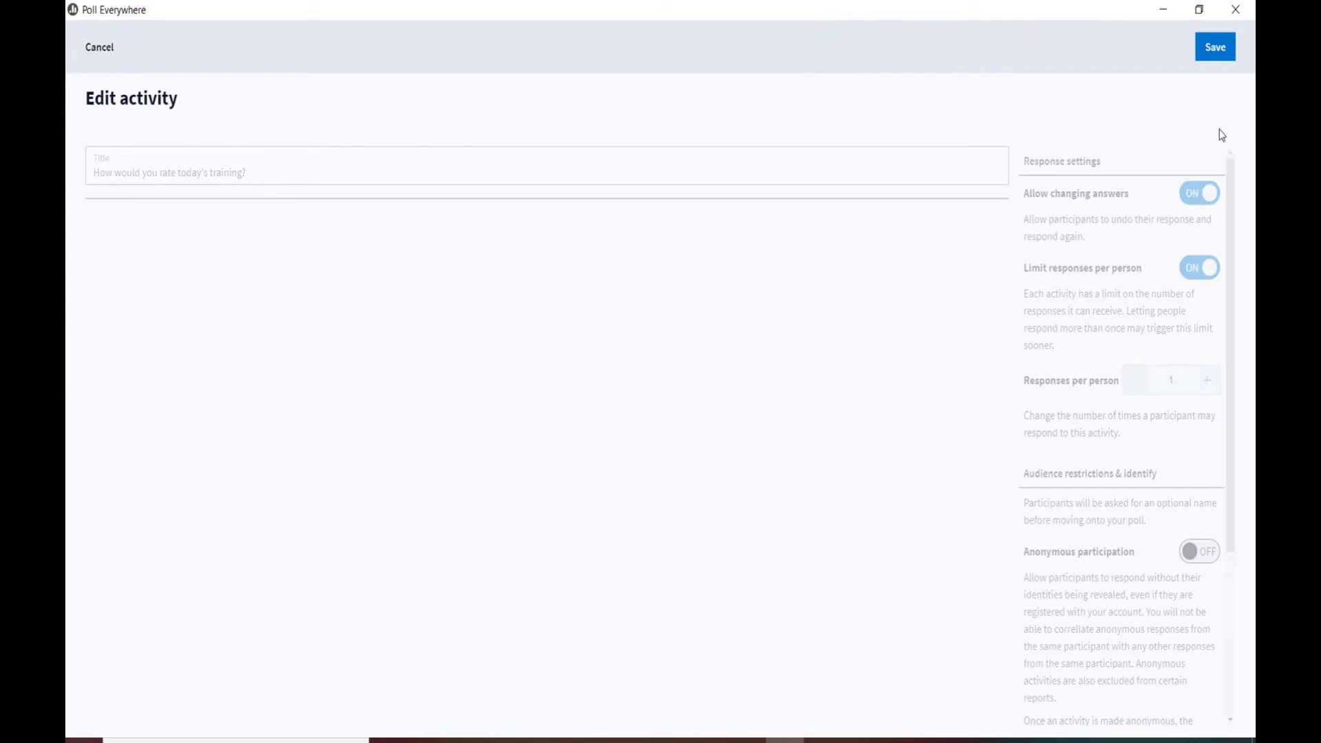
Replace the activity's title with "HOW ARE YOU TODAY?"
{"action": "left_click_drag", "start_coordinate": [246, 173], "coordinate": [69, 178]}
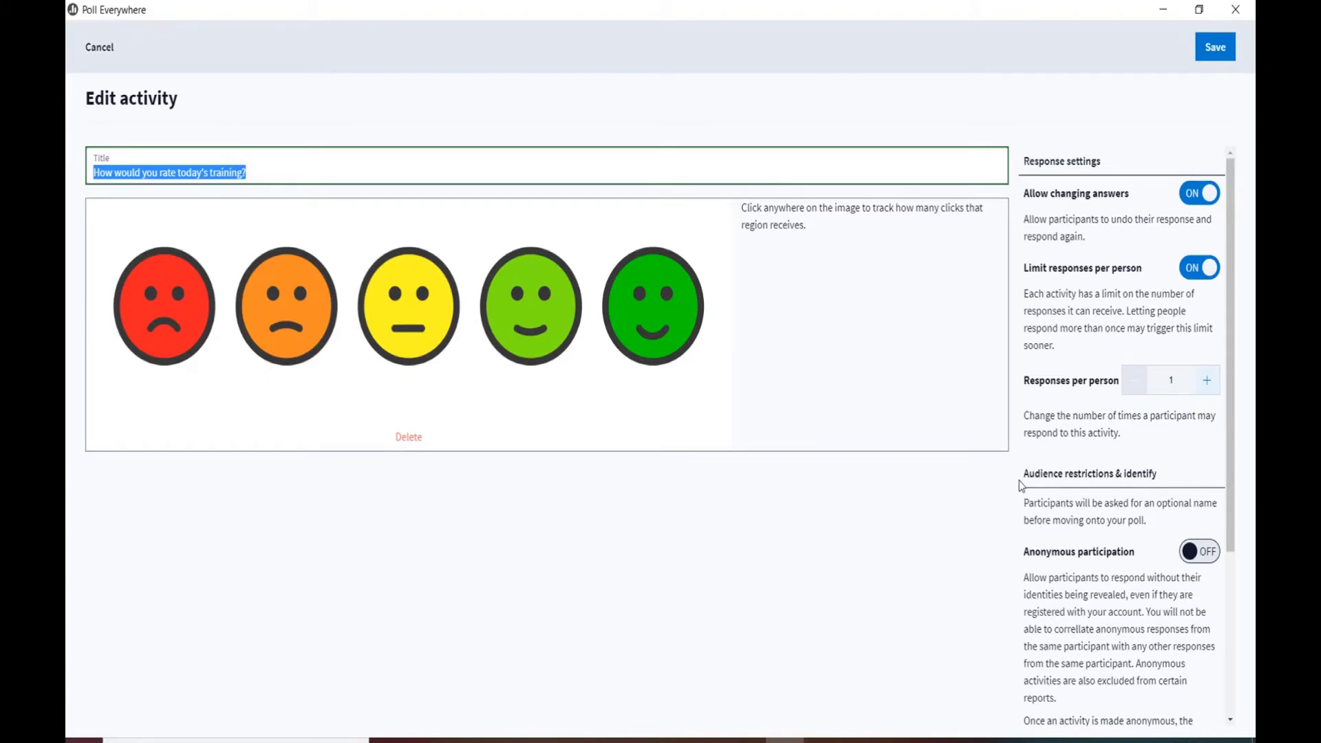
{"action": "key", "text": "BackSpace"}
{"action": "type", "text": "how"}
{"action": "key", "text": "BackSpace"}
{"action": "key", "text": "BackSpace"}
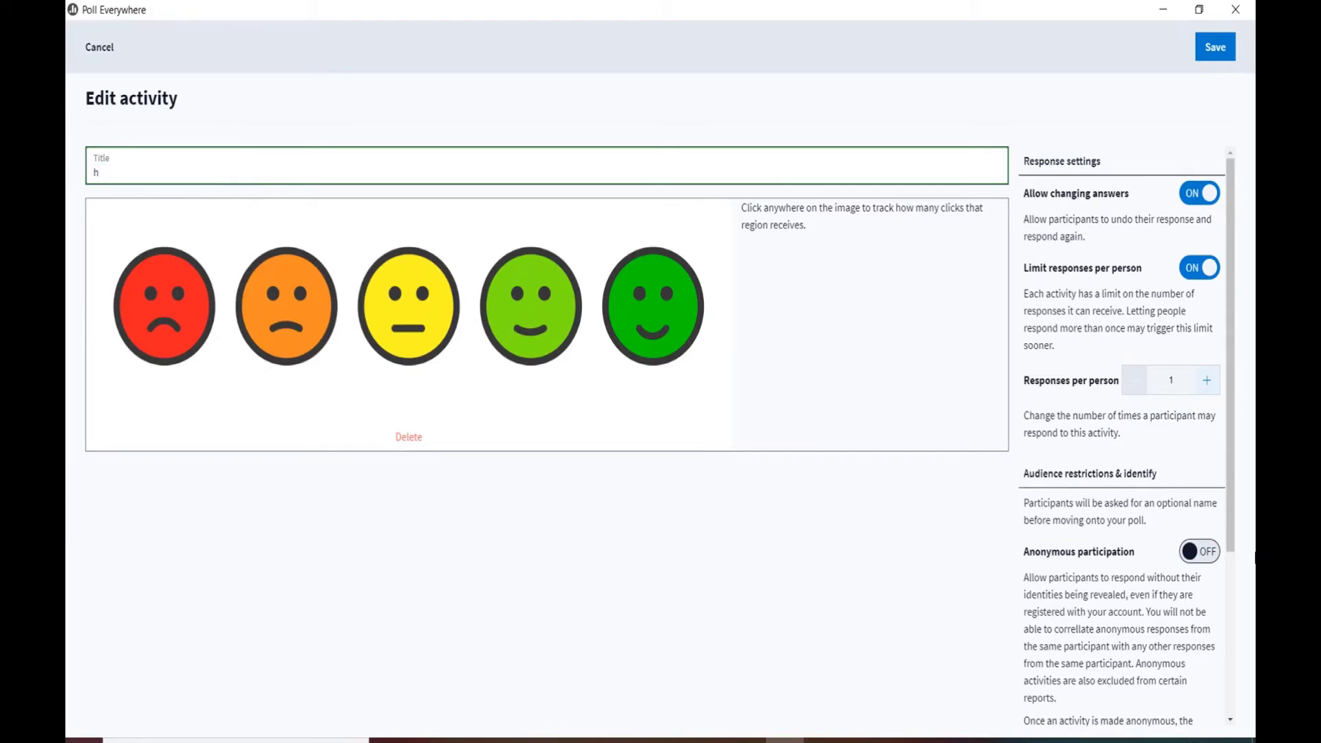
{"action": "key", "text": "BackSpace"}
{"action": "type", "text": "HOW ARE YOU TODAY?"}
Disable changing answers for the activity, review its response and audience restriction settings, and save the activity
{"action": "left_click", "coordinate": [1187, 196]}
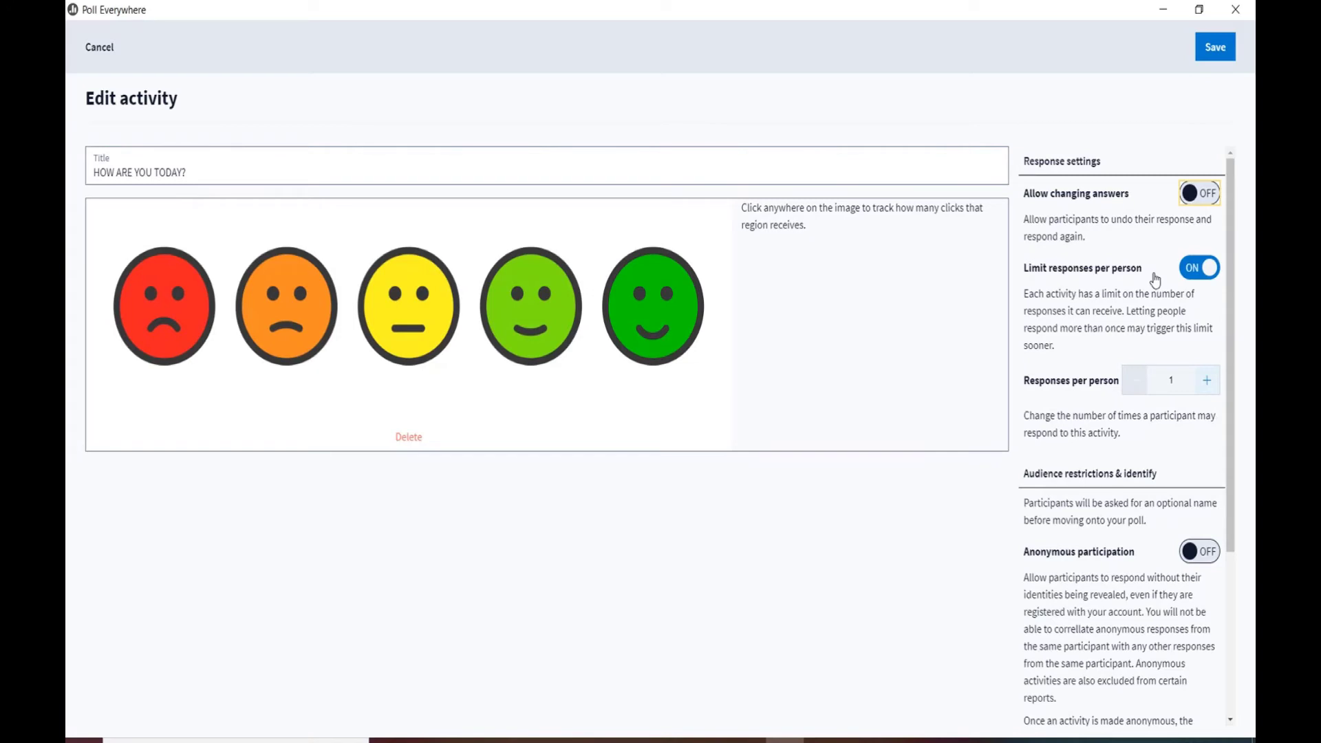
{"action": "scroll", "coordinate": [1155, 279], "scroll_direction": "down", "scroll_amount": 1}
{"action": "scroll", "coordinate": [1155, 279], "scroll_direction": "up", "scroll_amount": 1}
{"action": "scroll", "coordinate": [1121, 447], "scroll_direction": "down", "scroll_amount": 1}
{"action": "scroll", "coordinate": [1121, 458], "scroll_direction": "down", "scroll_amount": 1}
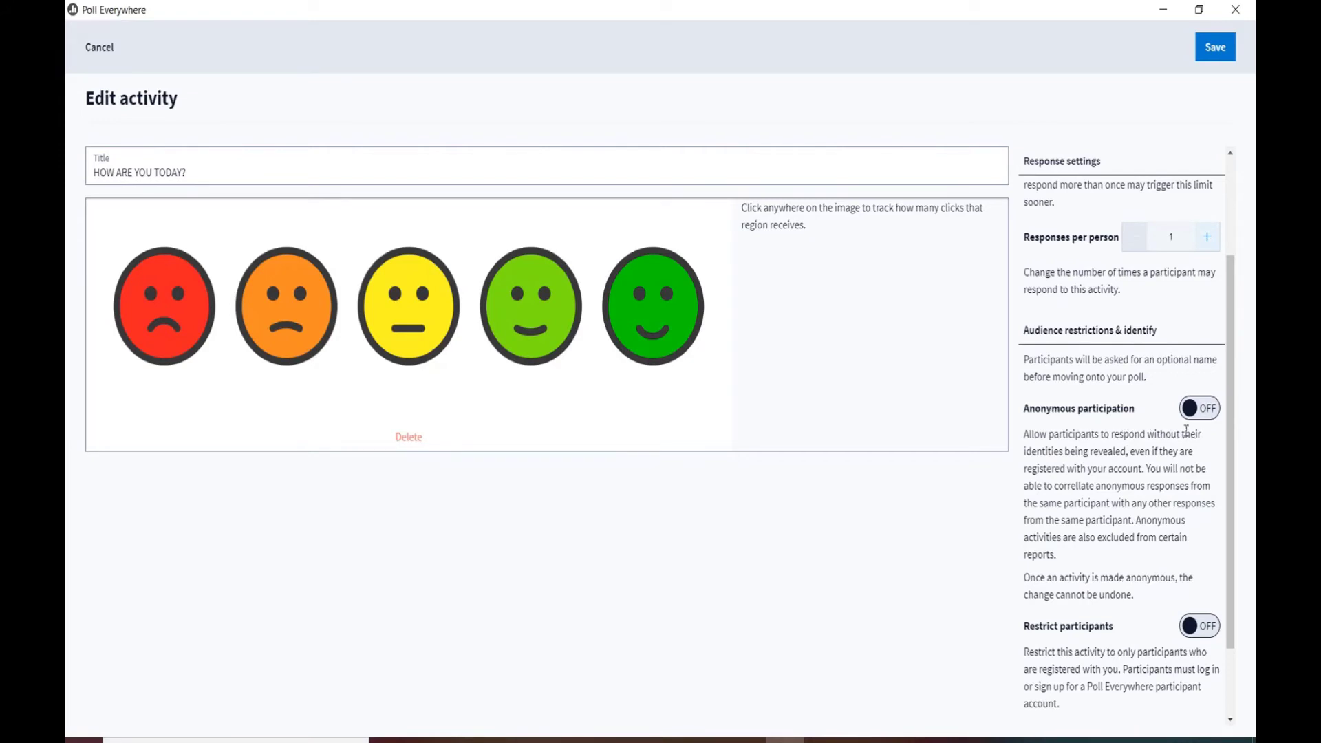
{"action": "scroll", "coordinate": [1105, 627], "scroll_direction": "down", "scroll_amount": 1}
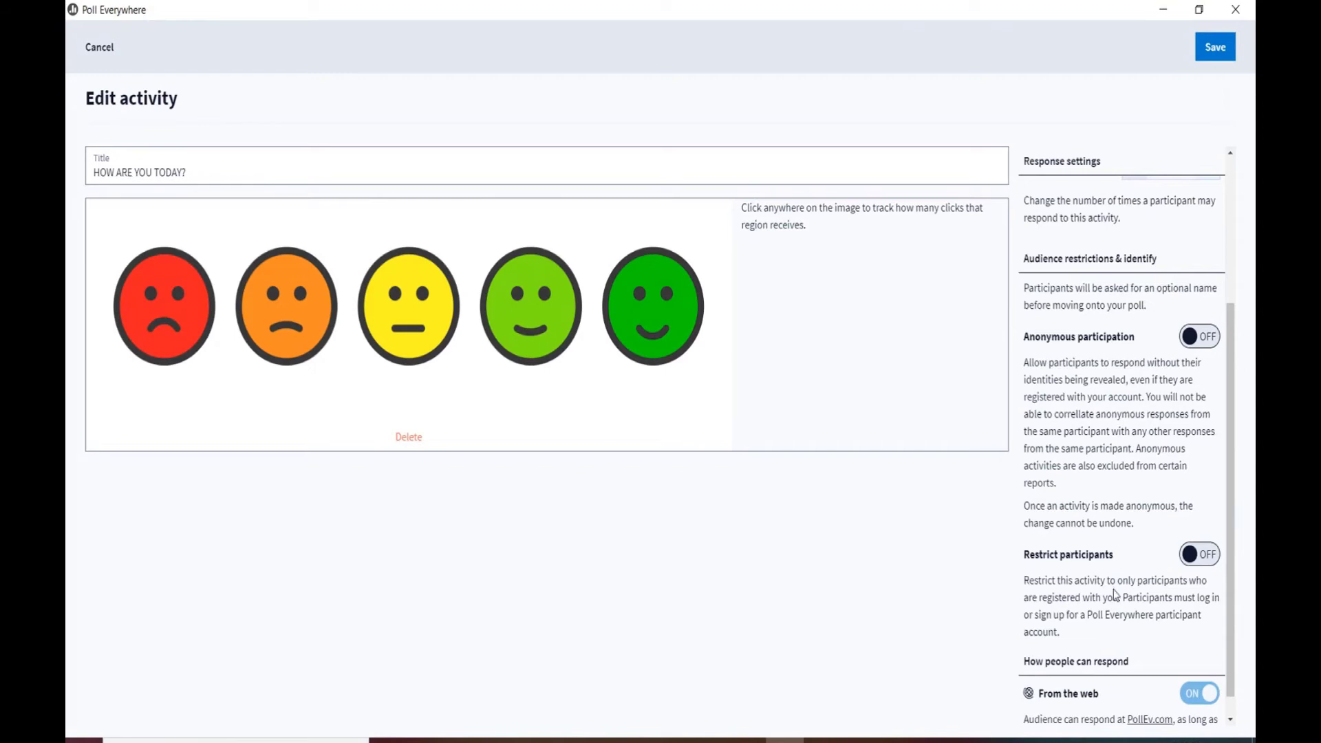
{"action": "scroll", "coordinate": [1115, 594], "scroll_direction": "up", "scroll_amount": 3}
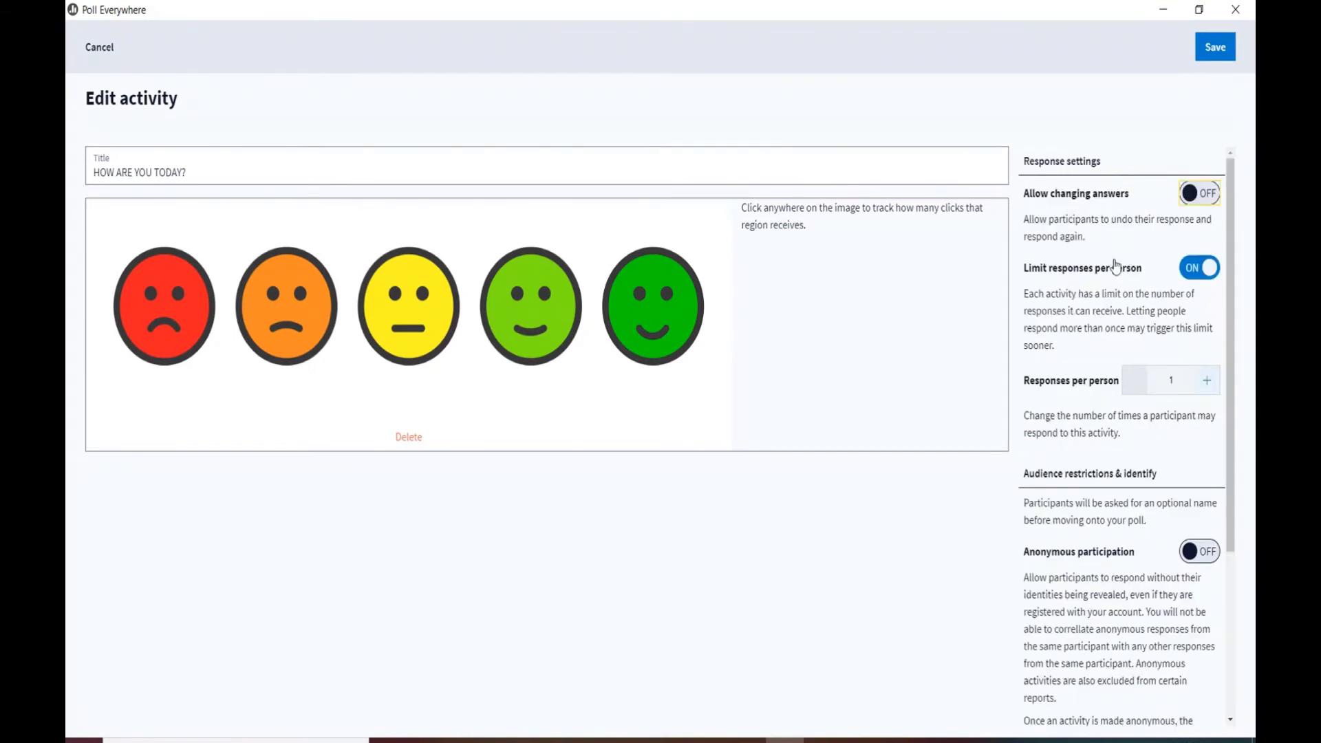
{"action": "left_click", "coordinate": [1216, 58]}
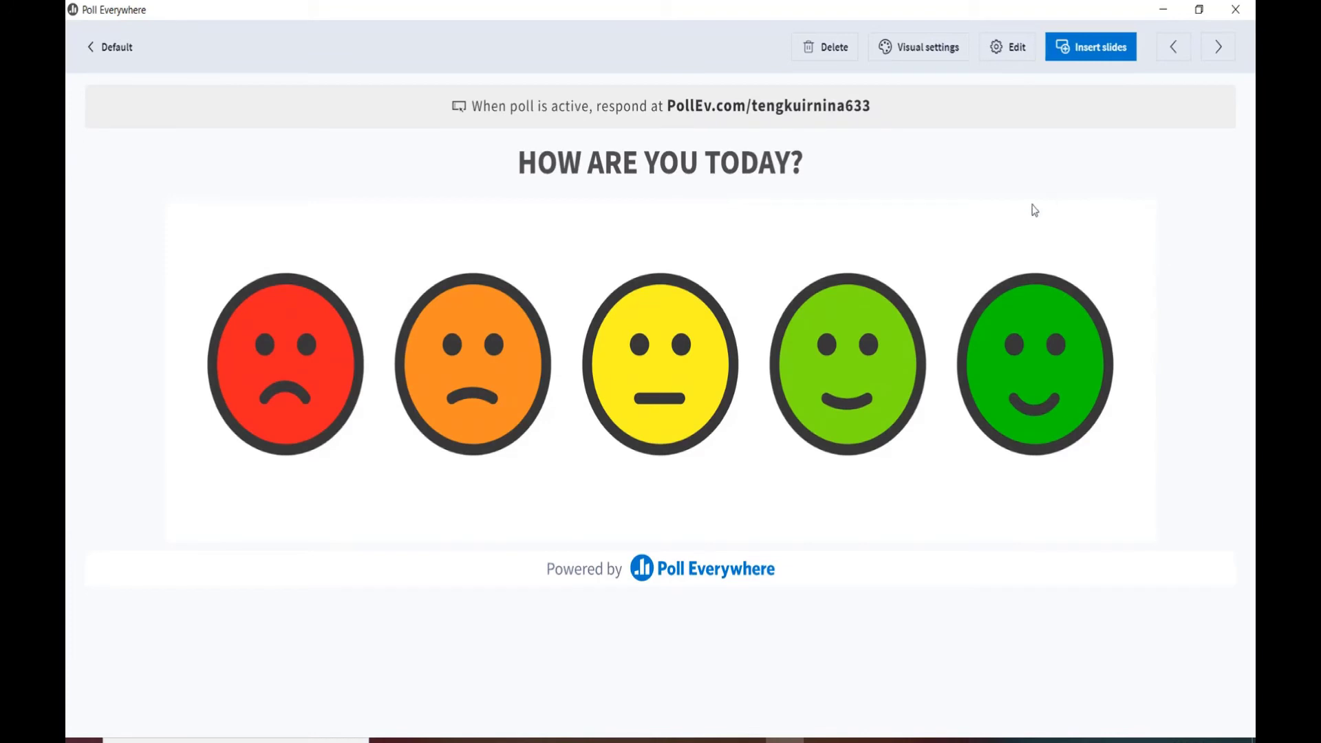
Review the activity's visual settings, including the color scheme options, and close them, saving the changes
{"action": "left_click", "coordinate": [914, 62]}
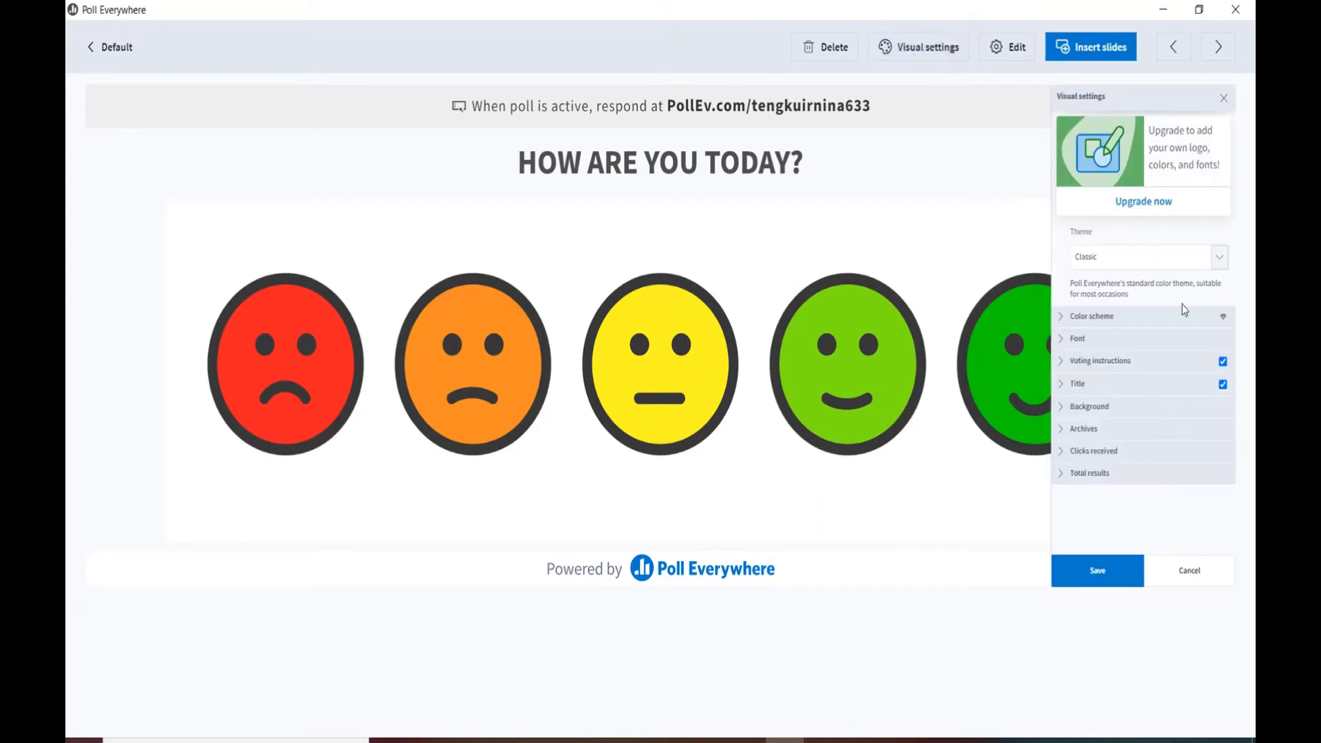
{"action": "left_click", "coordinate": [1142, 322]}
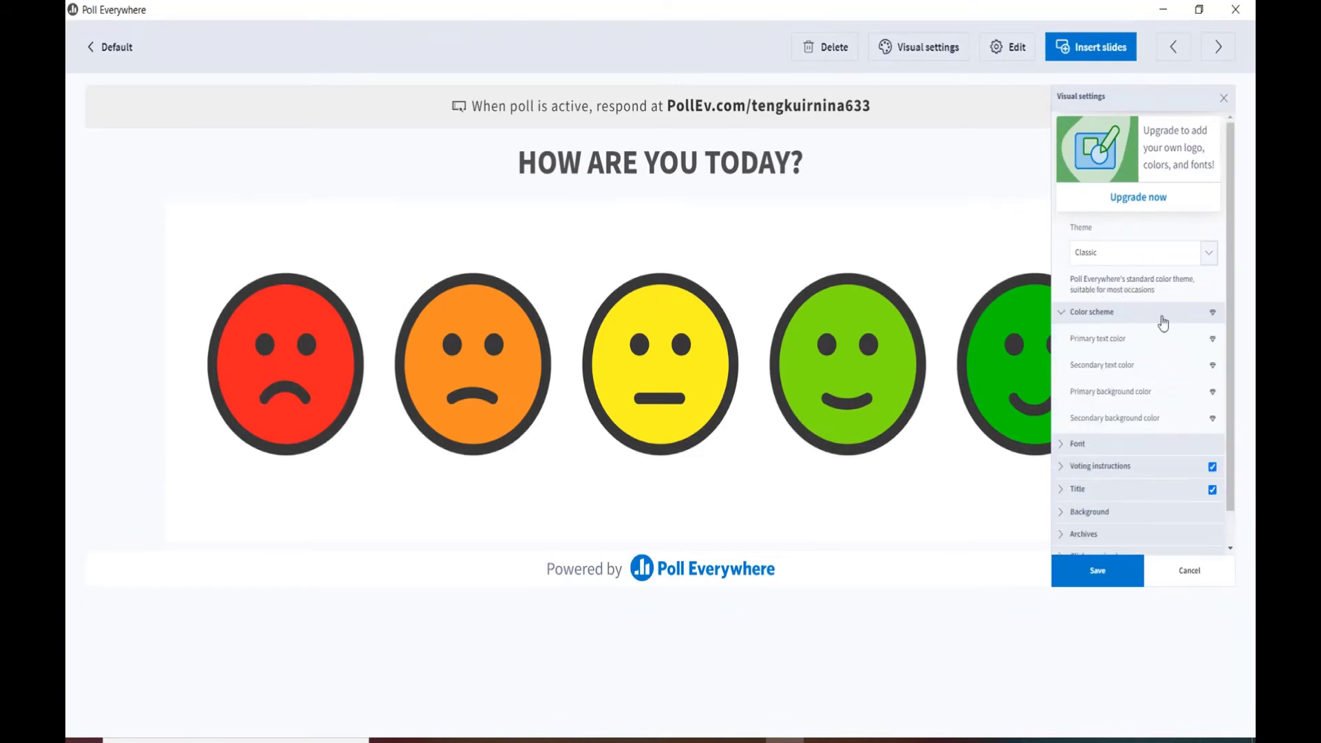
{"action": "left_click", "coordinate": [1223, 100]}
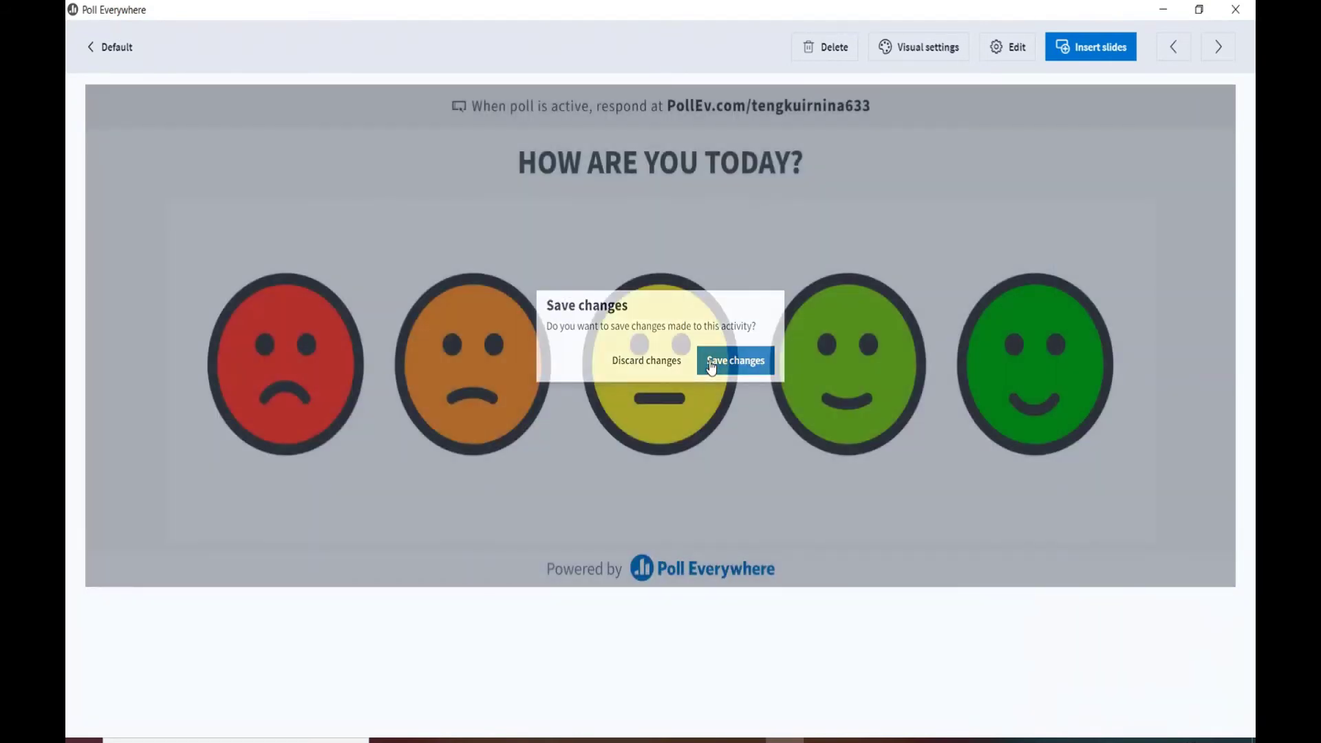
{"action": "left_click", "coordinate": [711, 367]}
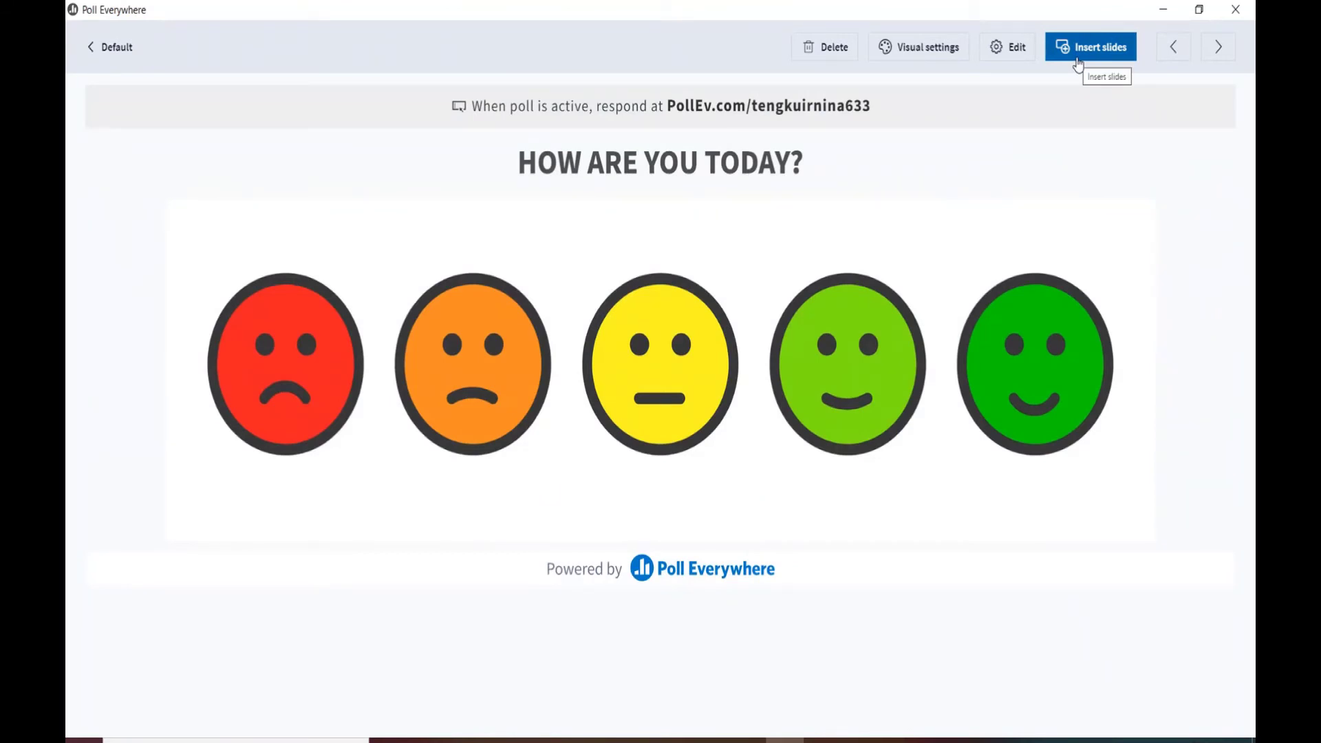
Insert the "HOW ARE YOU TODAY?" activity as a slide in the presentation and return to PowerPoint
{"action": "left_click", "coordinate": [1078, 64]}
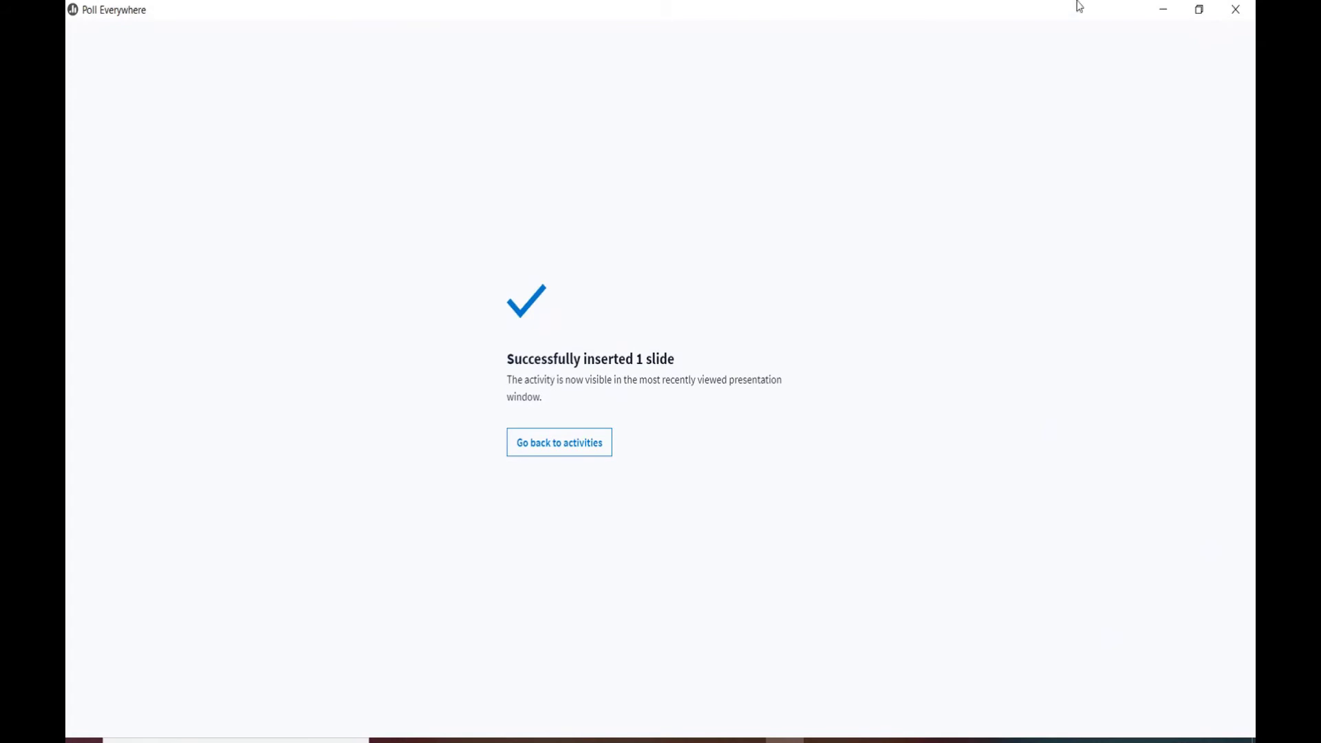
{"action": "left_click", "coordinate": [1236, 9]}
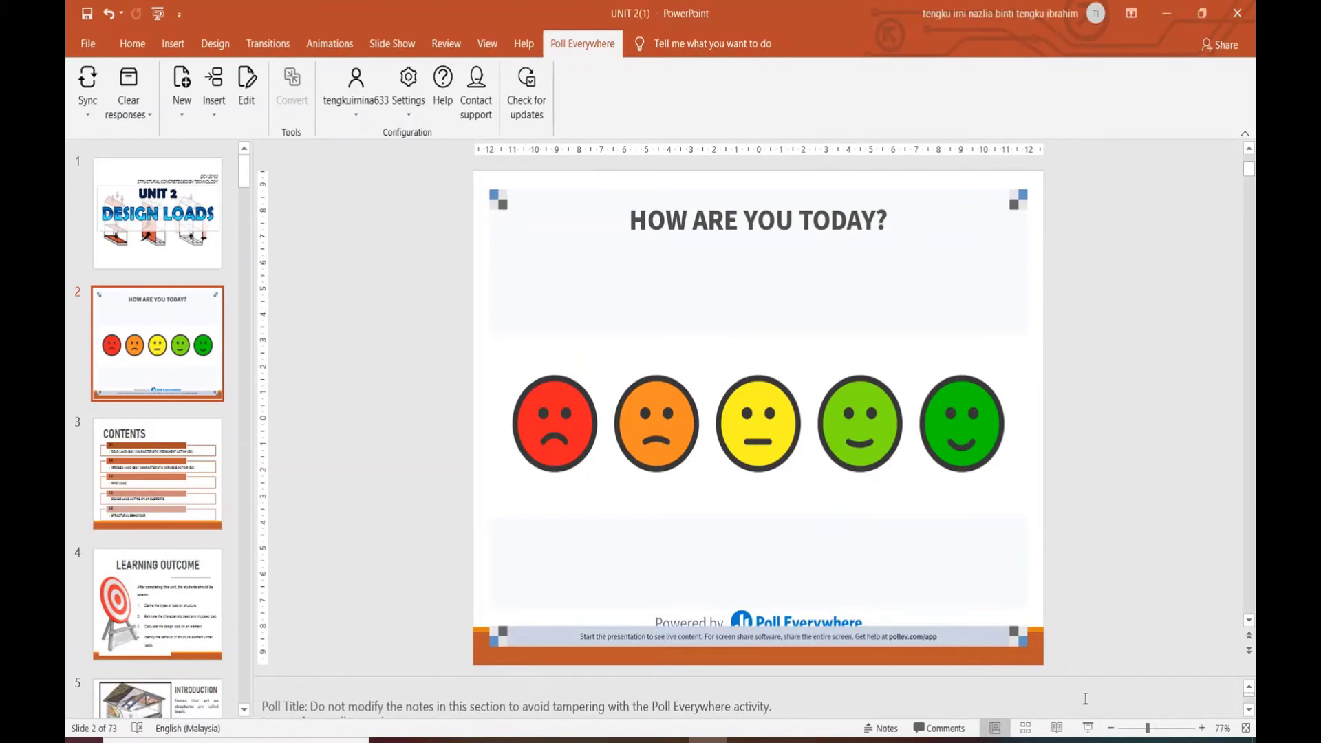
Present the slide show from the "UNIT 2 DESIGN LOADS" title slide and advance to the "HOW ARE YOU TODAY?" poll slide
{"action": "left_click", "coordinate": [172, 238]}
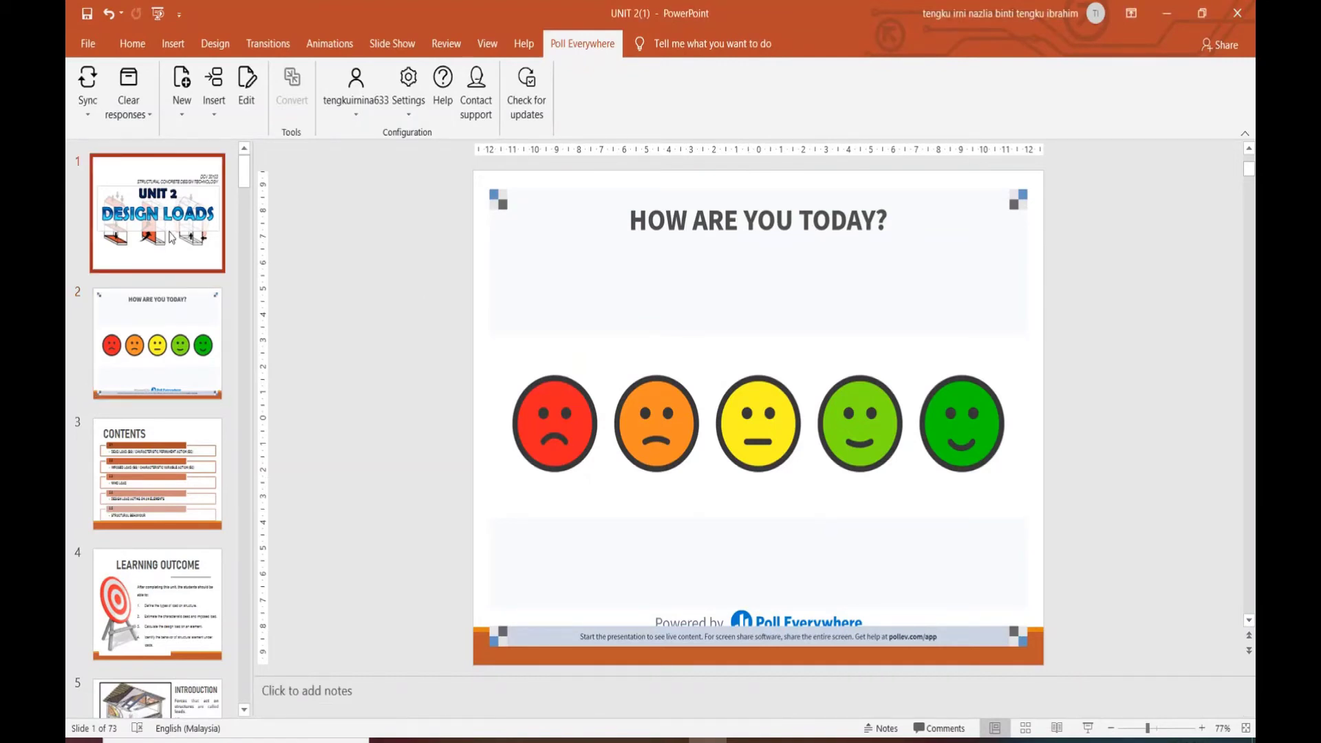
{"action": "key", "text": "F5"}
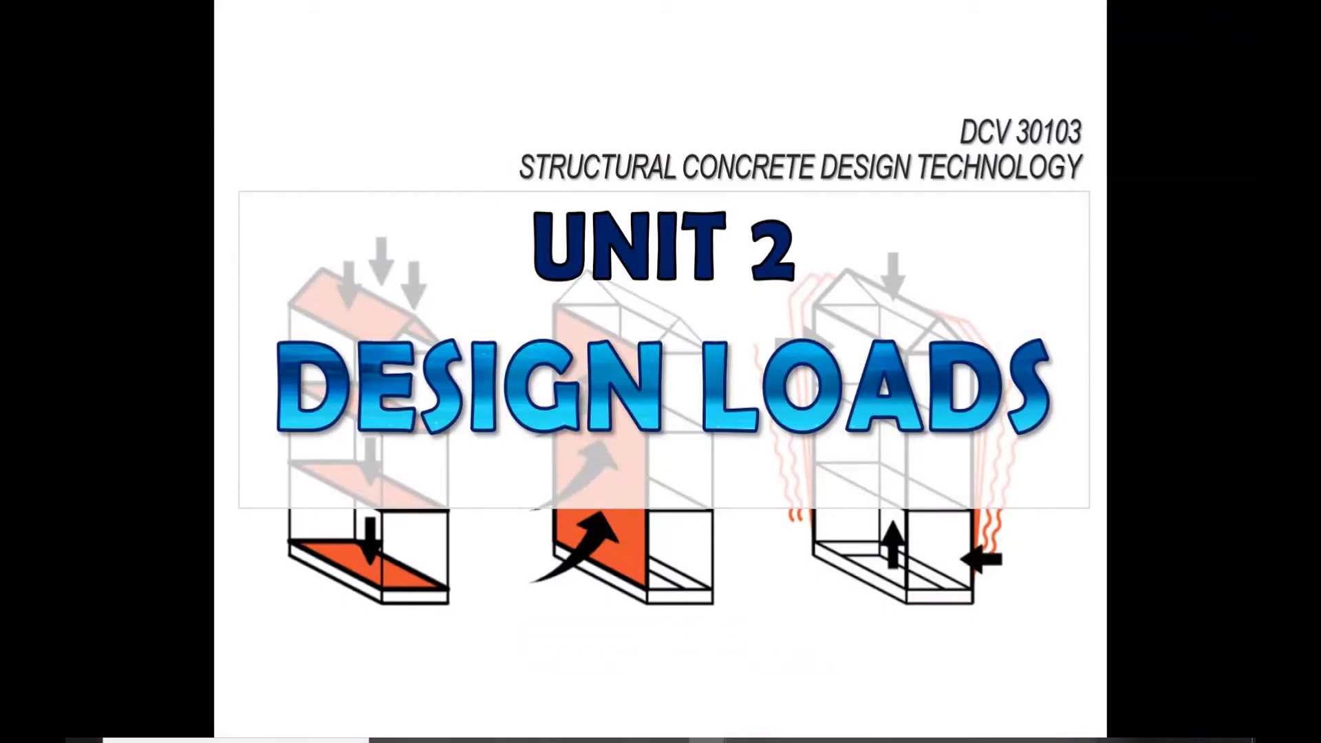
{"action": "key", "text": "Right"}
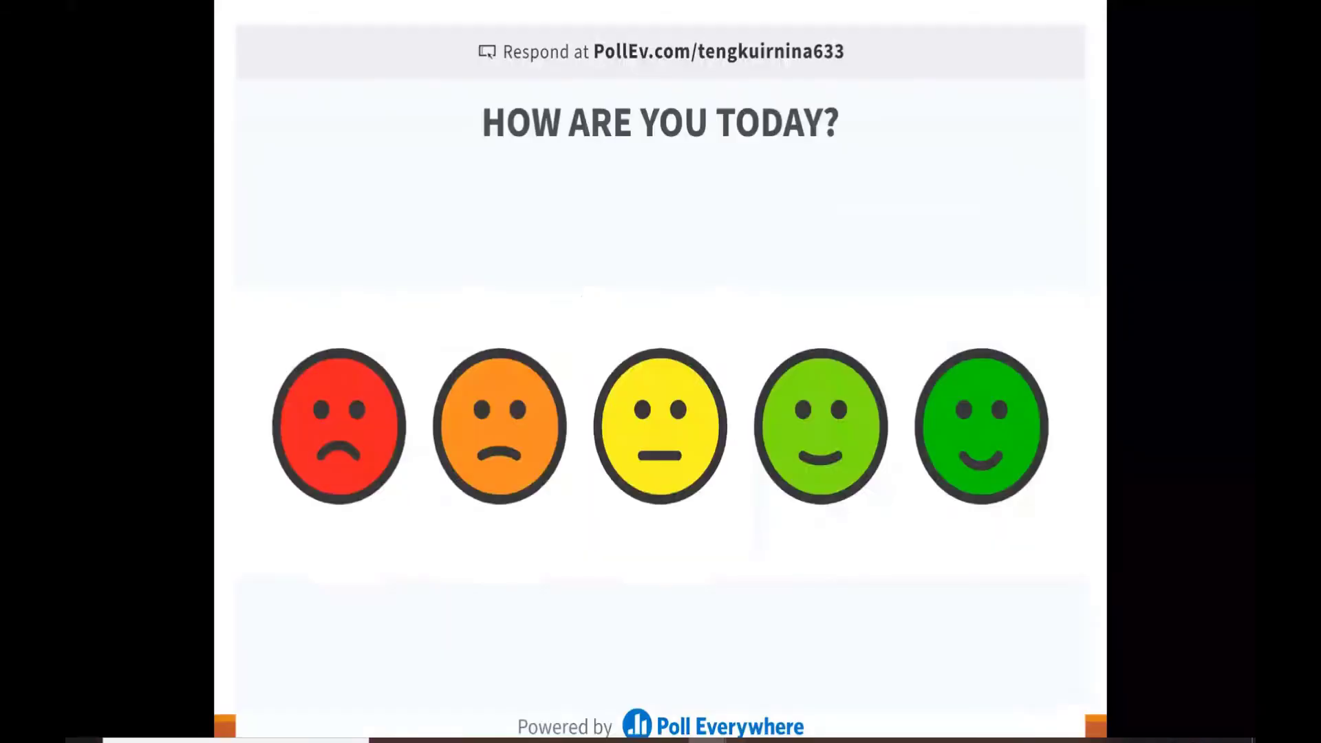